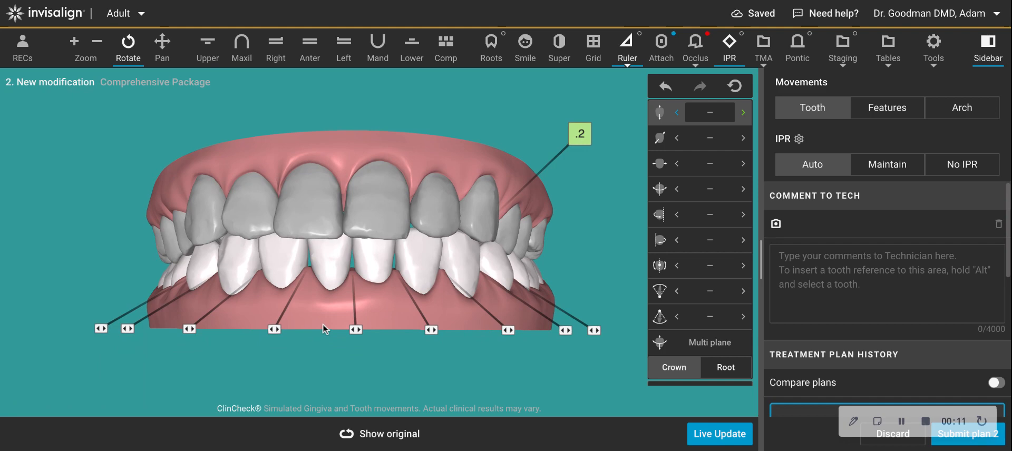
Examine the lower arch from several angles, toggling between the original and the planned tooth positions.
mouse_move(338, 241)
mouse_down()
mouse_move(347, 237)
mouse_move(185, 236)
mouse_move(279, 234)
mouse_move(419, 276)
mouse_move(383, 209)
mouse_up()
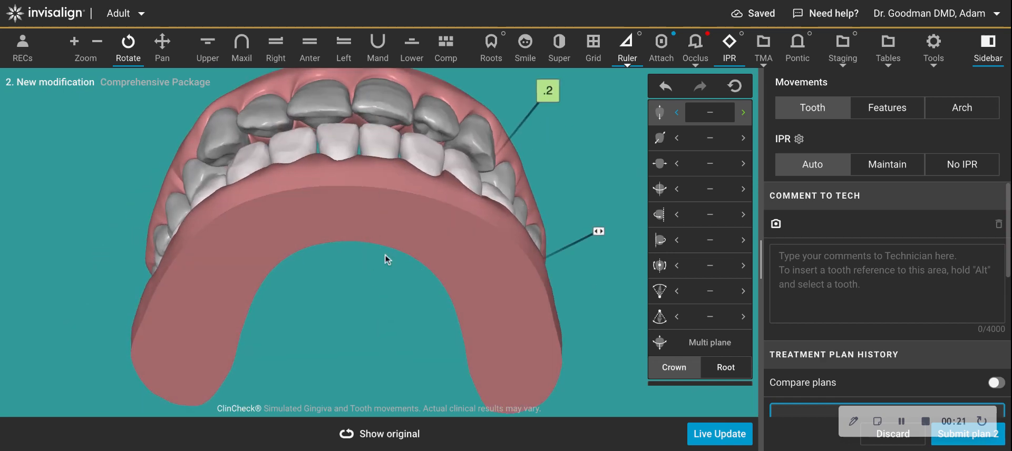
click(412, 50)
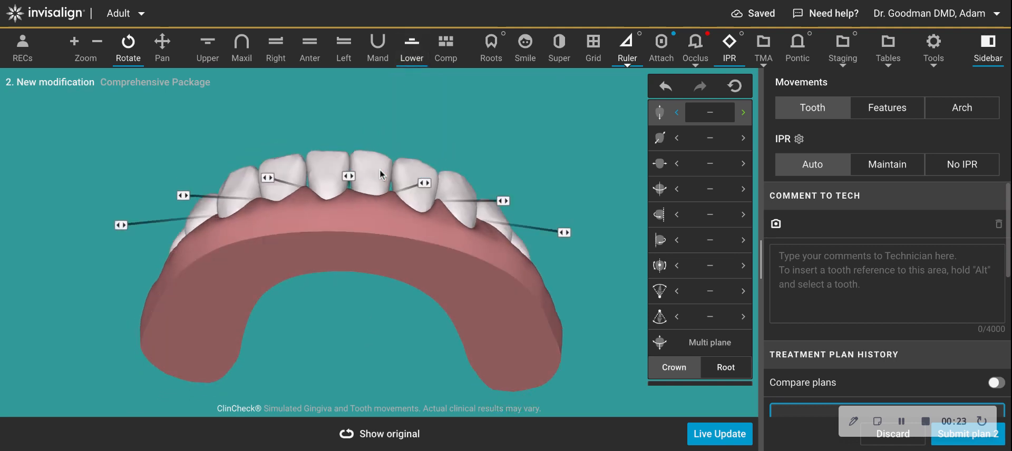
right_drag(359, 267, 362, 217)
drag(362, 217, 396, 270)
click(380, 436)
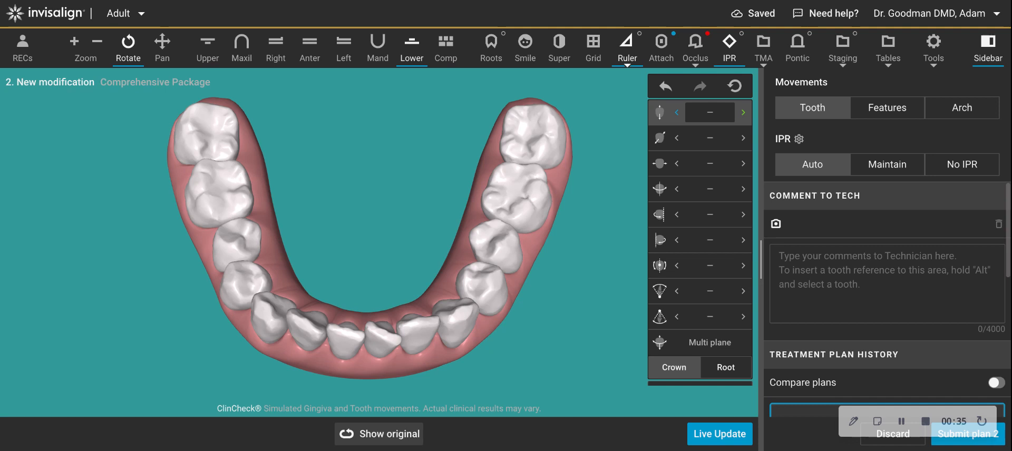
drag(381, 337, 400, 131)
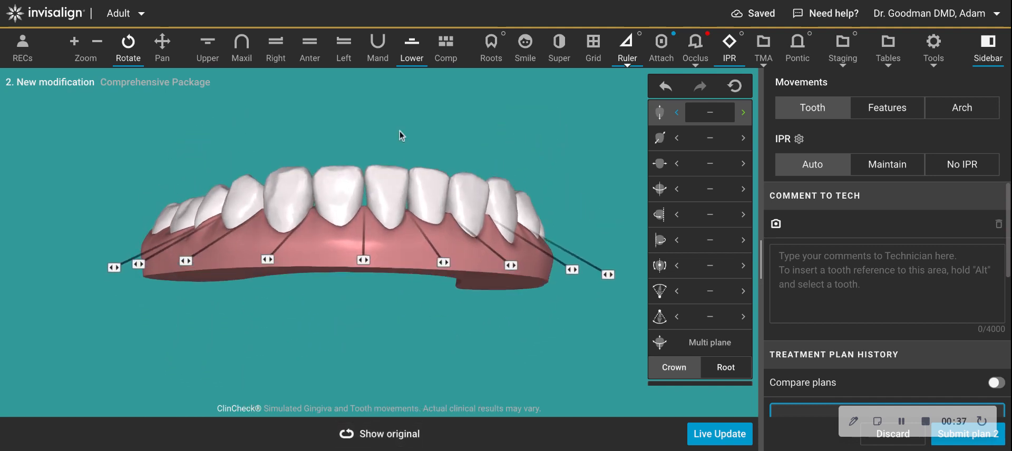
drag(379, 435, 464, 266)
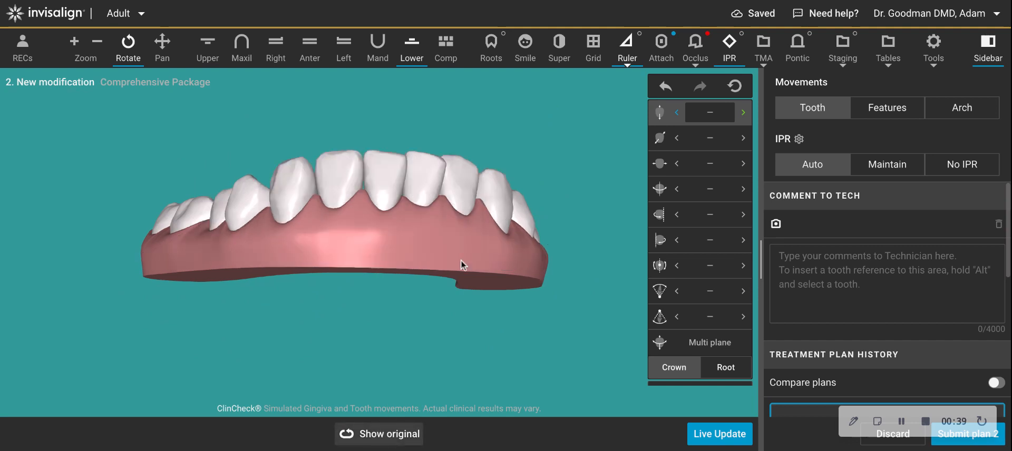
drag(445, 198, 445, 200)
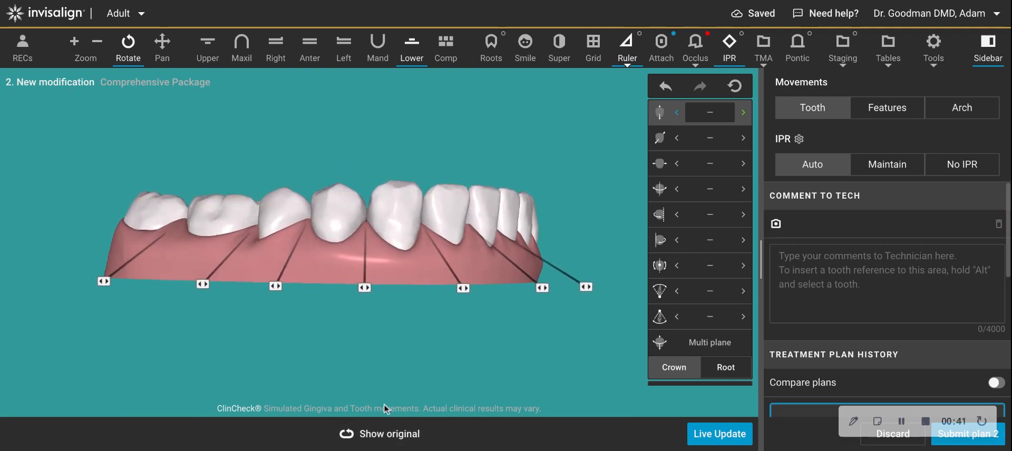
click(381, 436)
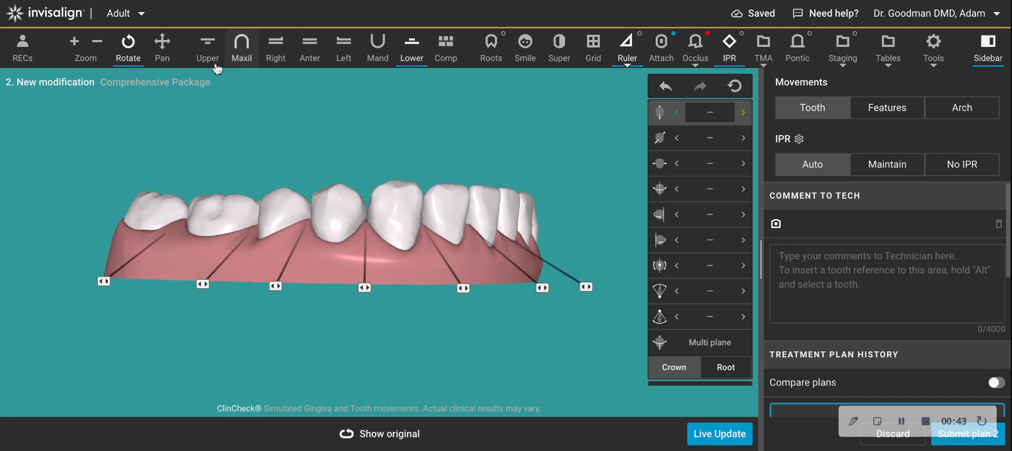
Examine the upper arch and then both arches from the occlusal side, zoomed in on the incisors.
click(208, 48)
right_drag(457, 280, 465, 344)
drag(465, 348, 359, 182)
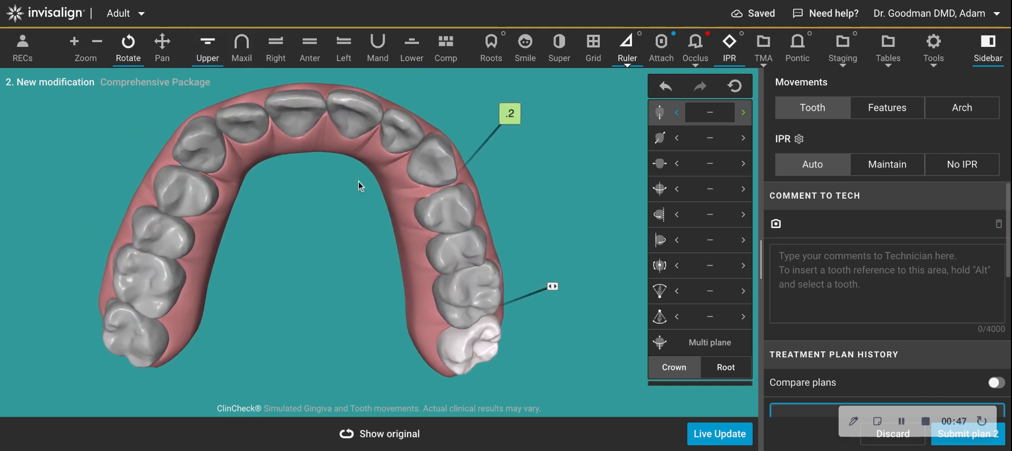
right_drag(319, 201, 394, 236)
drag(394, 236, 387, 248)
drag(317, 259, 326, 289)
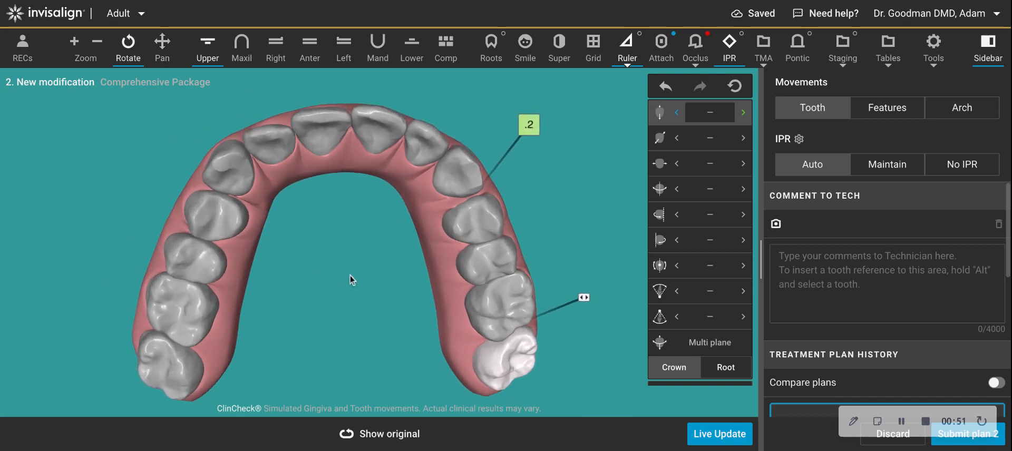
click(208, 48)
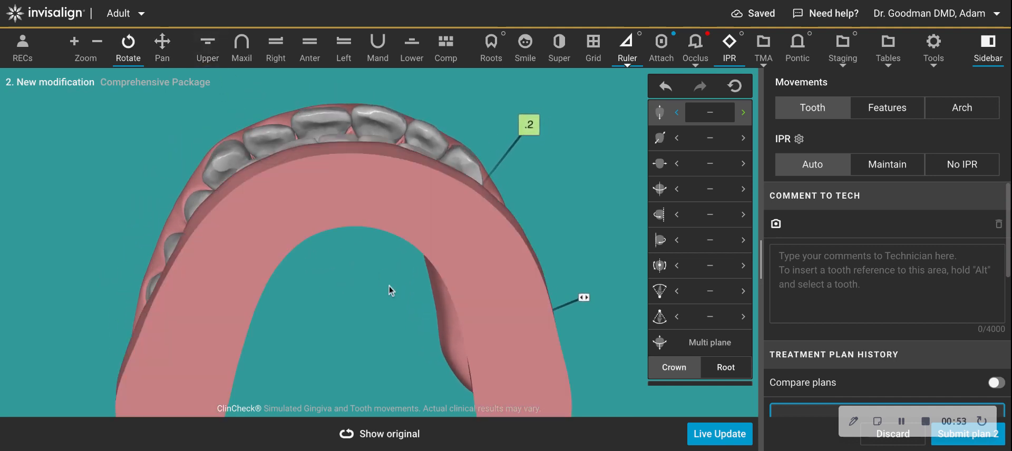
drag(372, 433, 372, 433)
right_drag(367, 263, 366, 306)
scroll(367, 305, up, 5)
drag(410, 306, 410, 316)
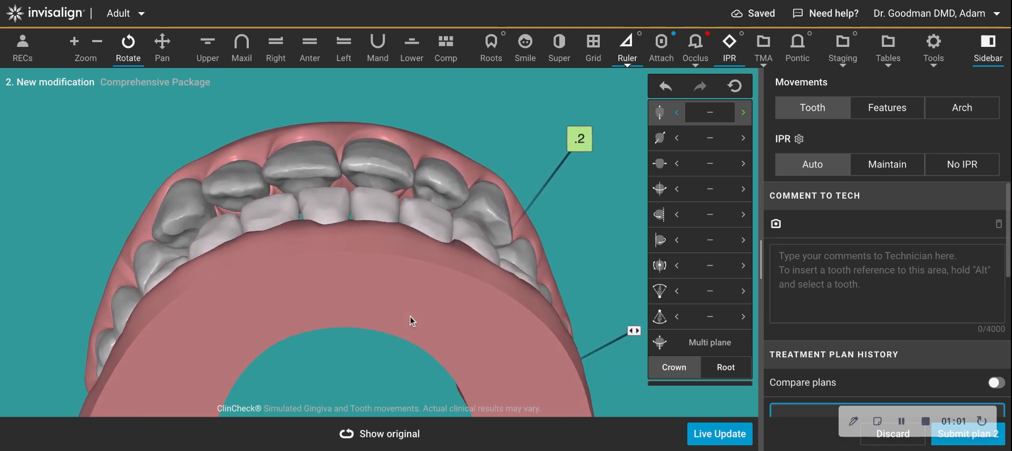
drag(282, 338, 267, 327)
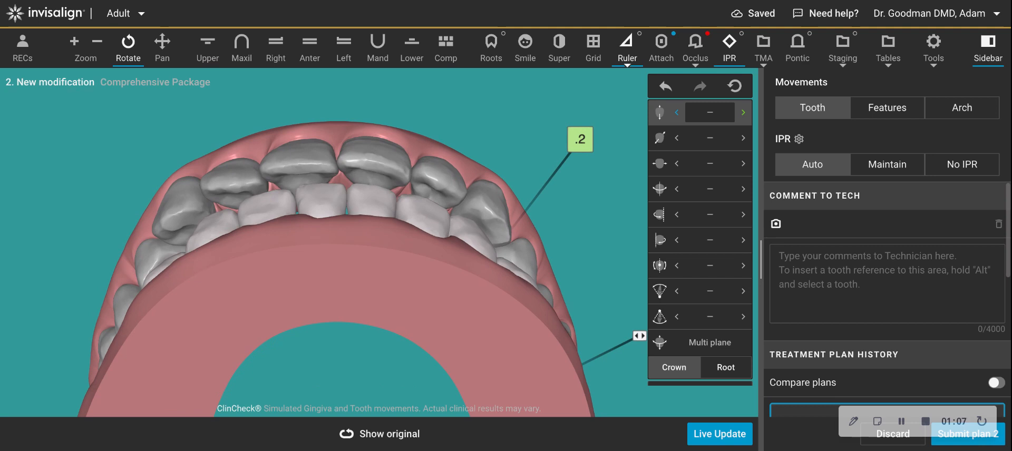
drag(391, 278, 387, 278)
mouse_move(370, 445)
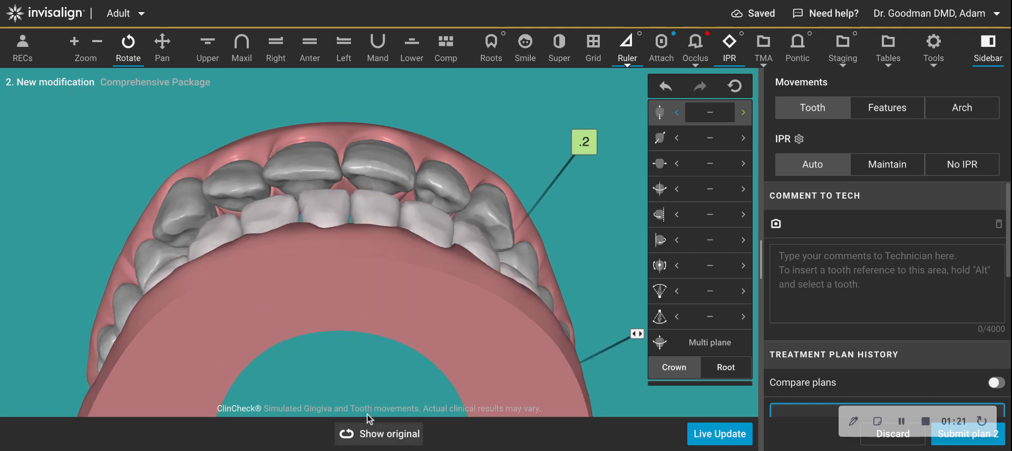
scroll(367, 393, up, 5)
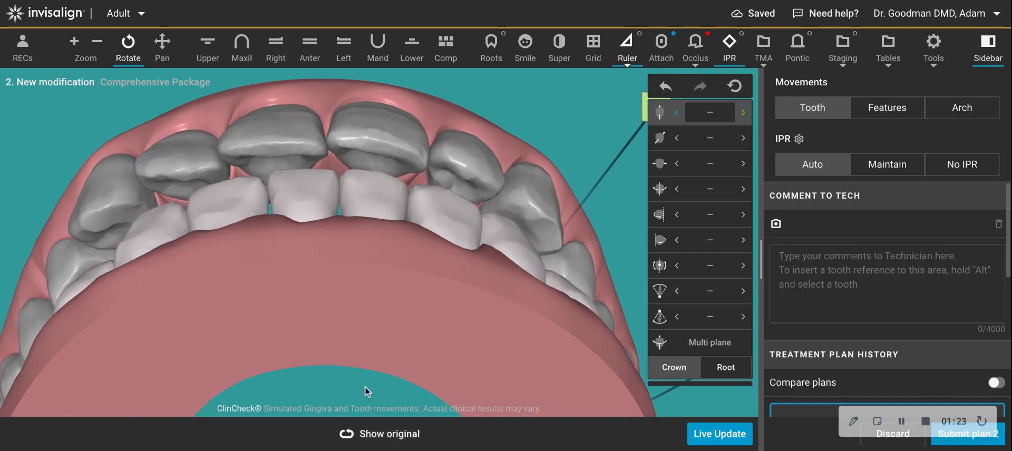
right_drag(363, 274, 416, 289)
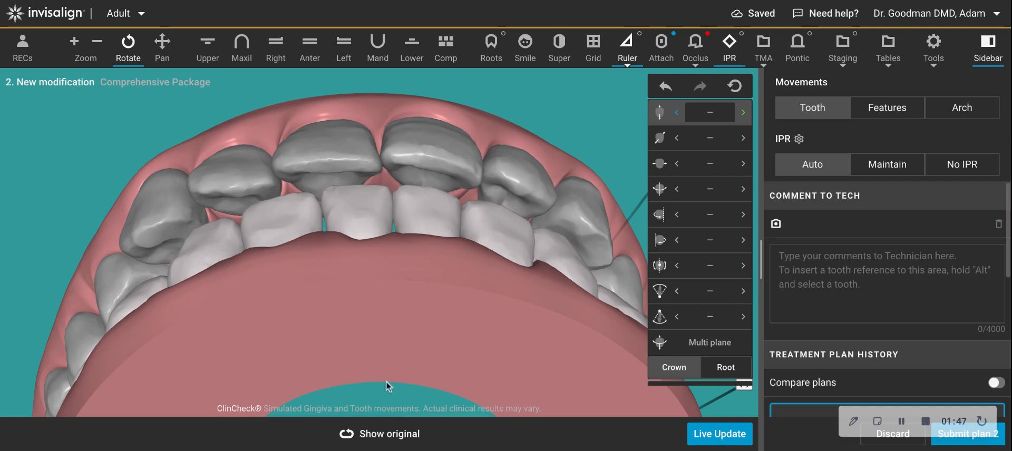
Examine the lower arch's occlusal and side views, comparing the original with the planned positions.
click(412, 52)
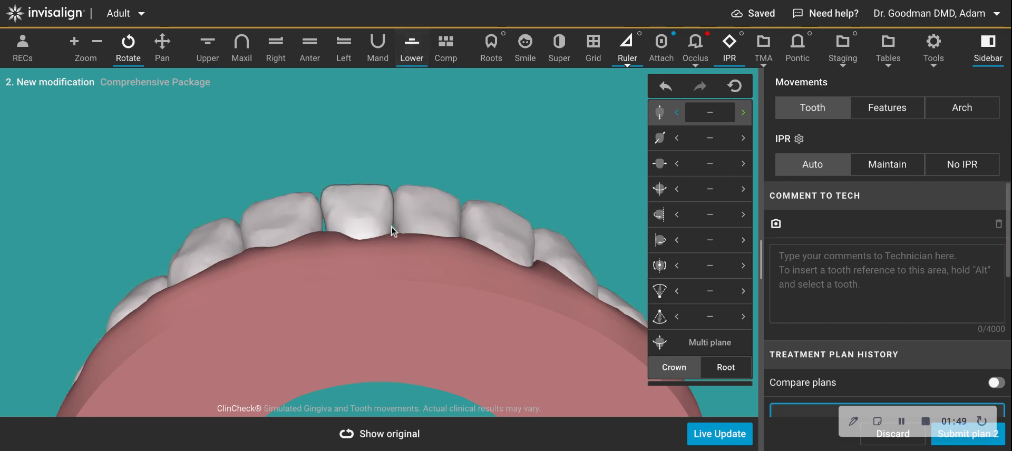
right_drag(375, 305, 380, 135)
drag(380, 134, 371, 372)
right_drag(373, 257, 378, 195)
drag(377, 195, 437, 185)
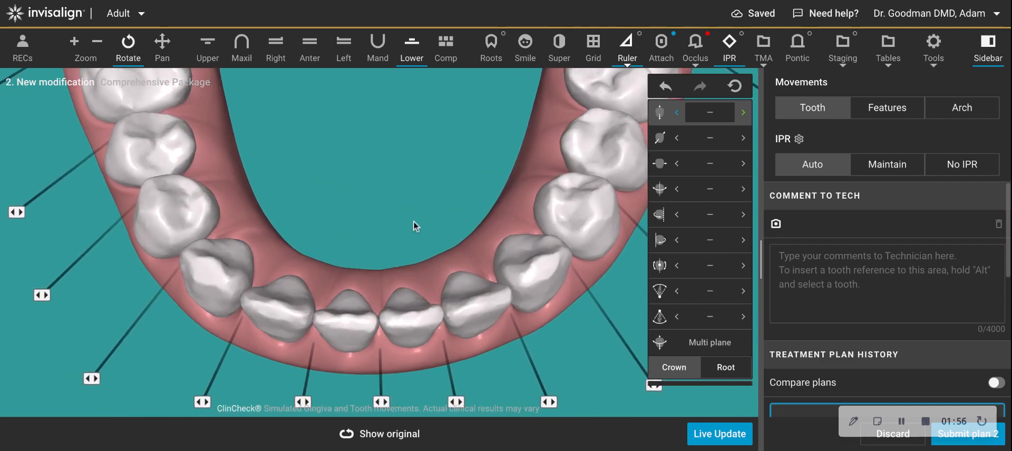
click(380, 442)
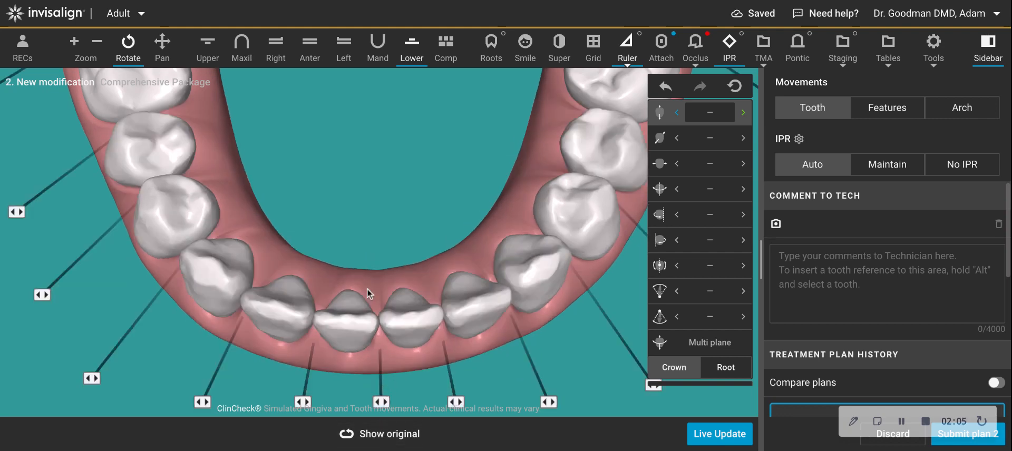
drag(366, 276, 419, 235)
drag(468, 263, 414, 233)
drag(478, 229, 424, 298)
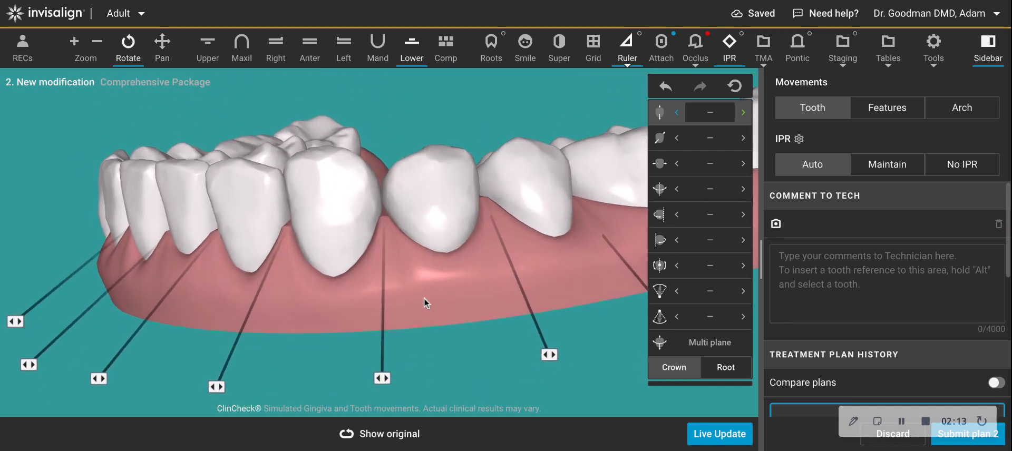
click(393, 436)
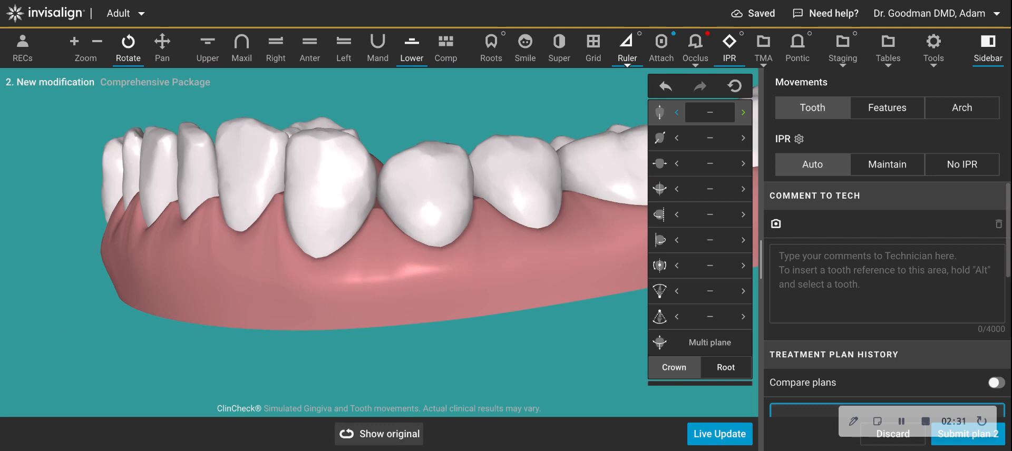
click(379, 433)
mouse_move(390, 435)
Examine the anterior bite of both arches from front and side views, comparing against the original.
click(311, 50)
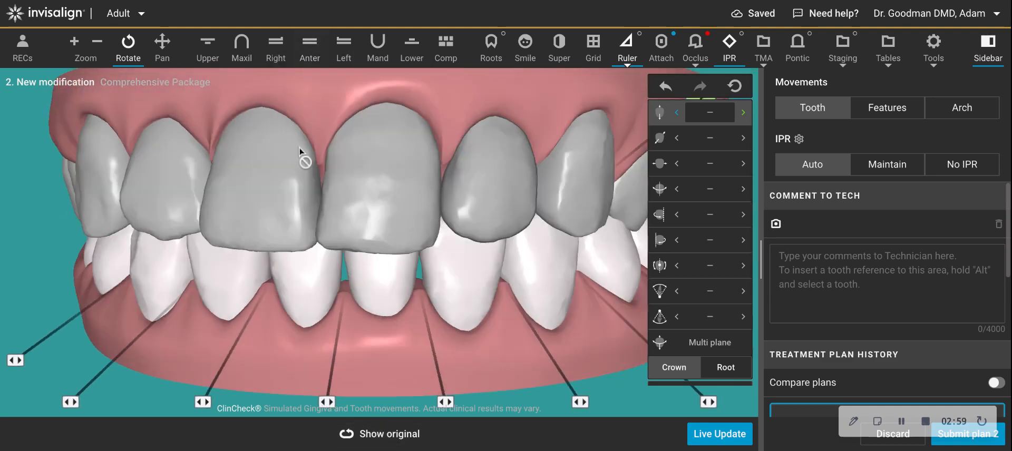
drag(345, 348, 358, 258)
right_drag(371, 244, 371, 277)
drag(378, 334, 369, 296)
right_drag(369, 296, 373, 331)
drag(378, 354, 380, 334)
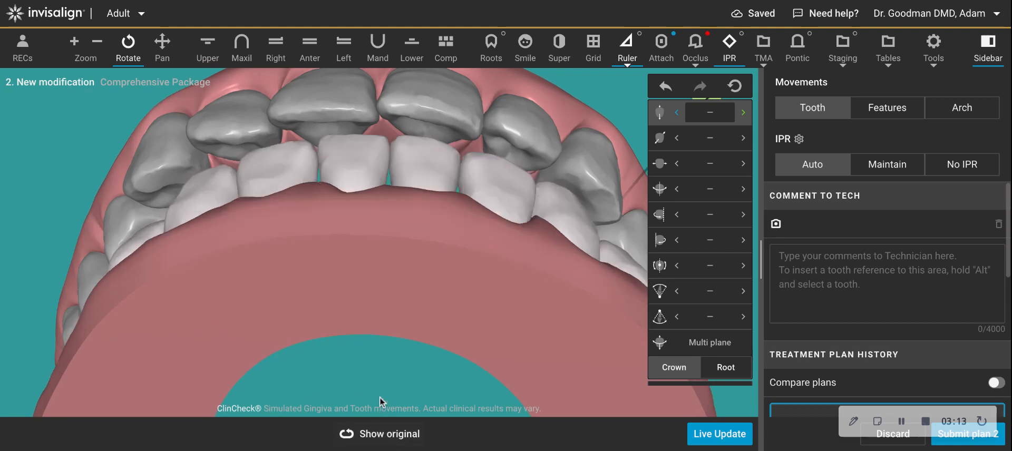
right_drag(399, 231, 383, 150)
drag(383, 150, 408, 224)
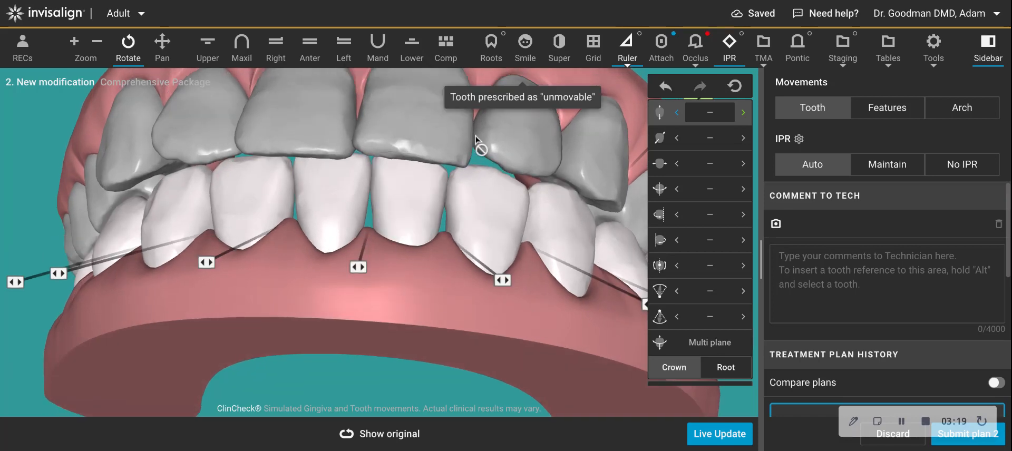
key(l)
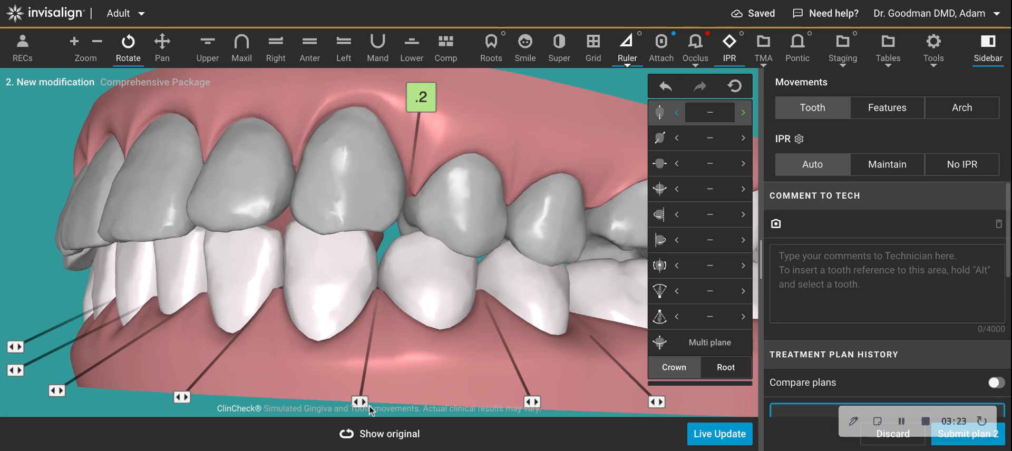
click(369, 434)
drag(394, 383, 391, 388)
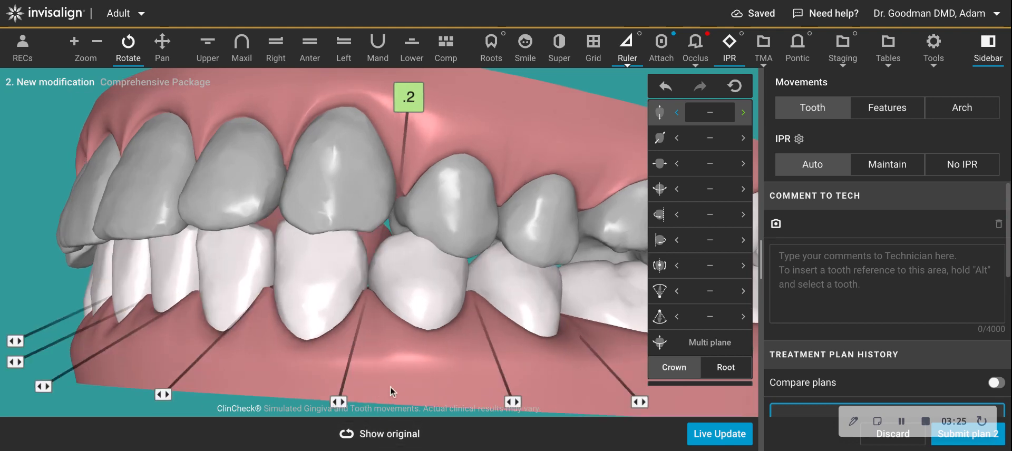
right_drag(426, 283, 425, 283)
drag(426, 284, 407, 317)
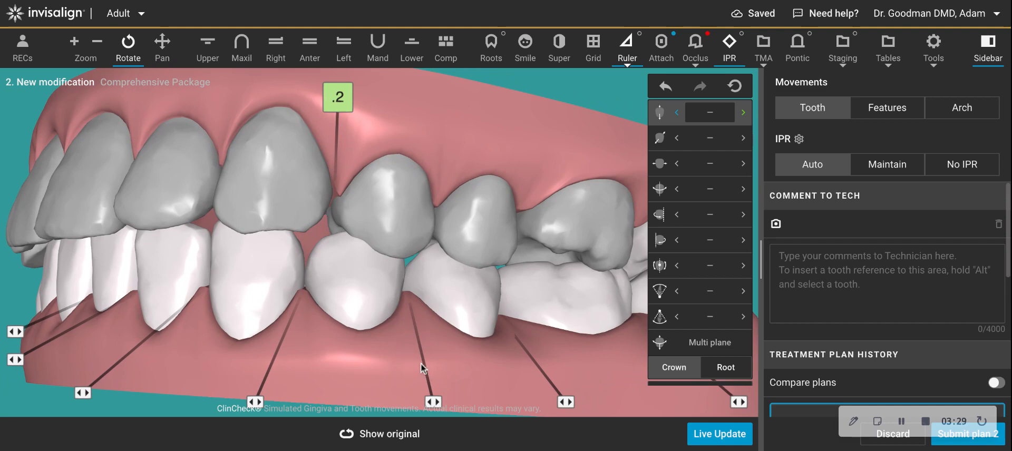
drag(474, 365, 481, 363)
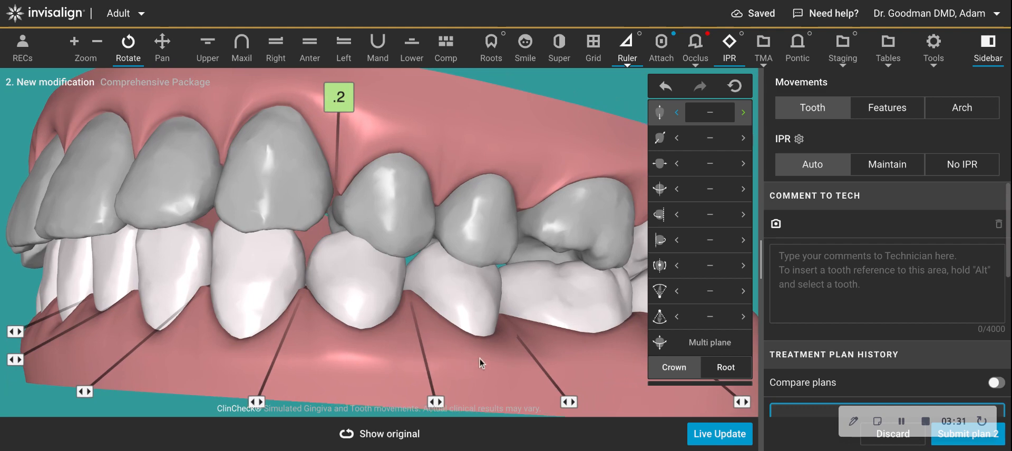
drag(364, 365, 398, 364)
Show only the lower arch, select the lower anterior tooth and rotate it to 21.2° mesial.
click(411, 44)
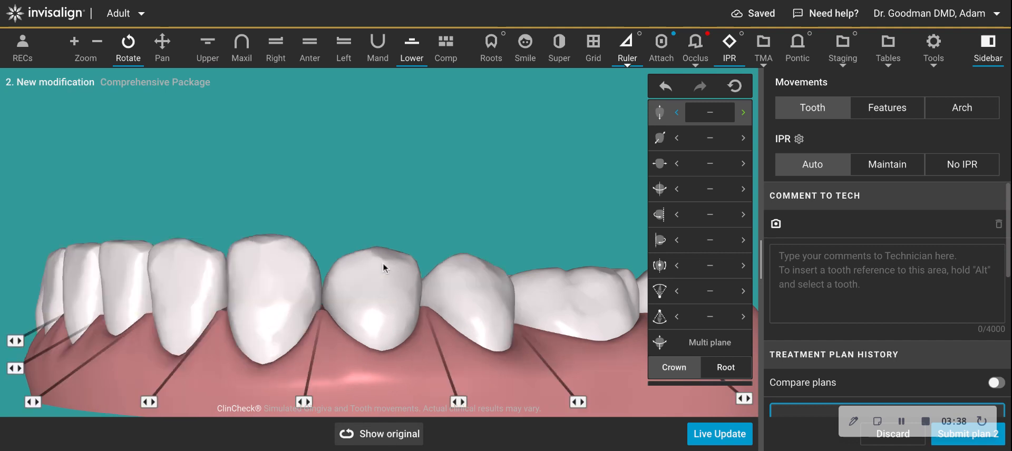
right_drag(378, 195, 397, 169)
drag(398, 169, 394, 178)
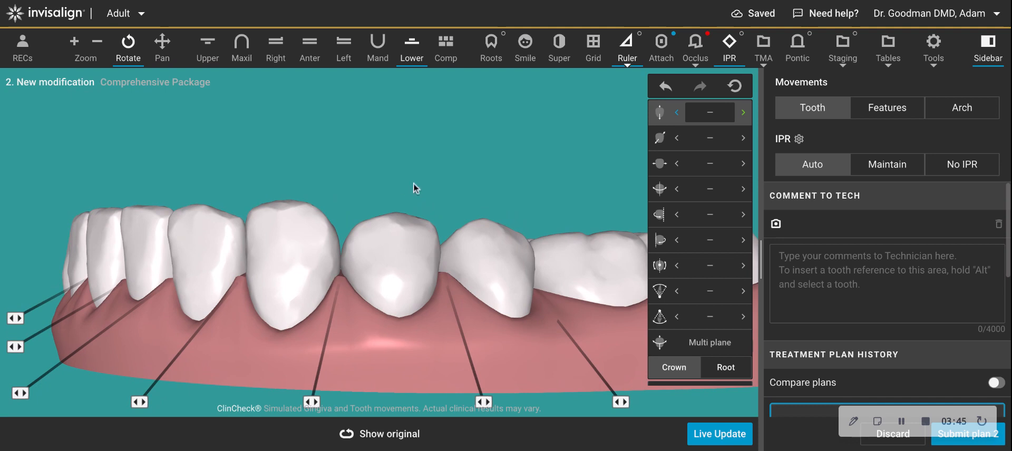
mouse_move(384, 432)
click(668, 266)
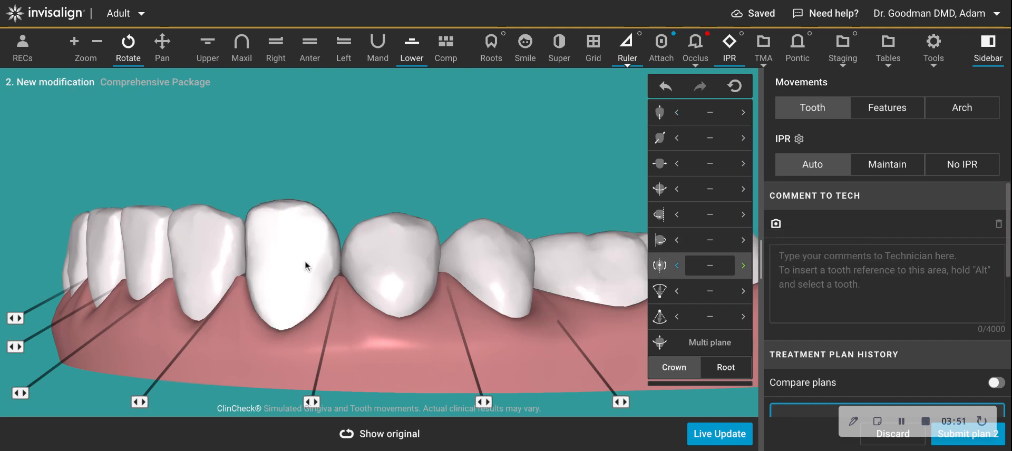
click(305, 260)
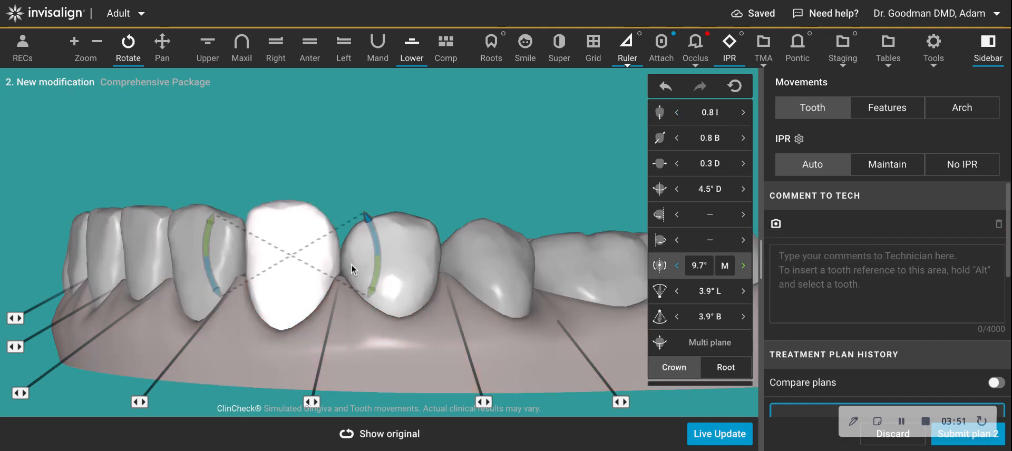
click(381, 261)
mouse_move(360, 206)
mouse_down()
mouse_move(367, 217)
mouse_move(356, 202)
mouse_up()
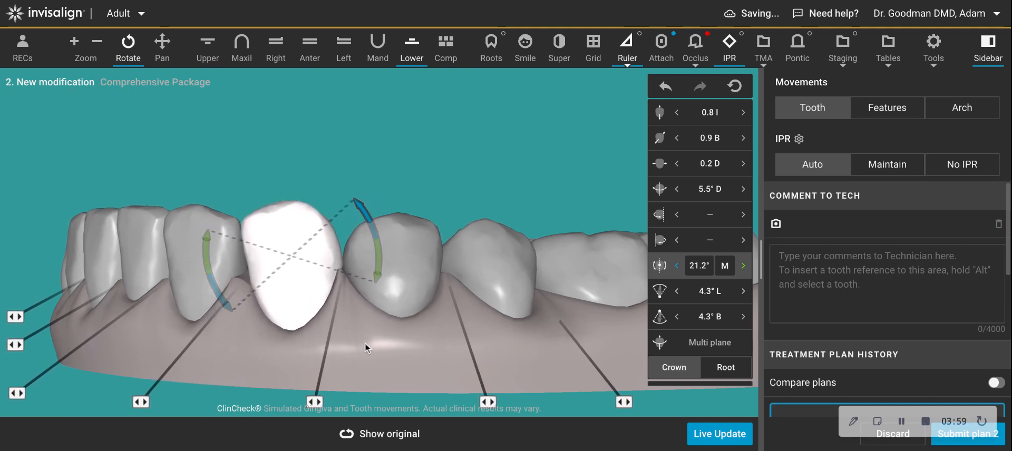
mouse_move(373, 442)
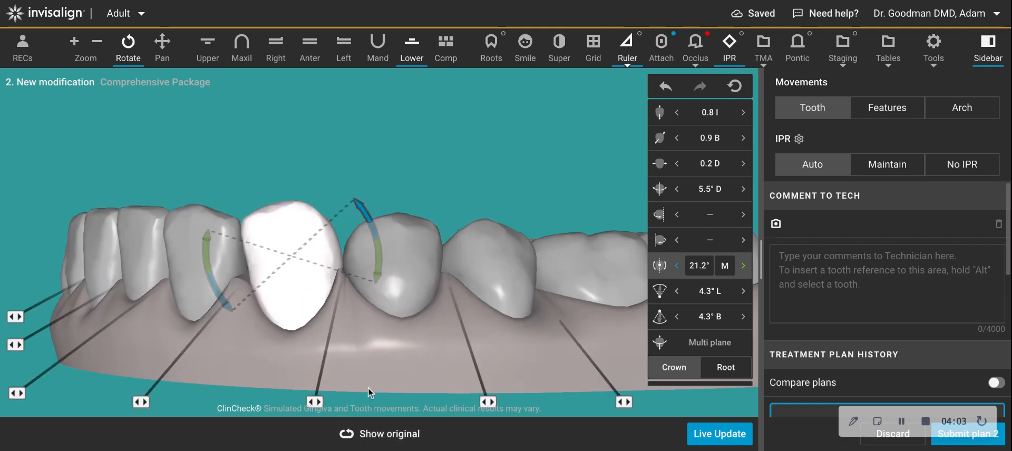
click(456, 168)
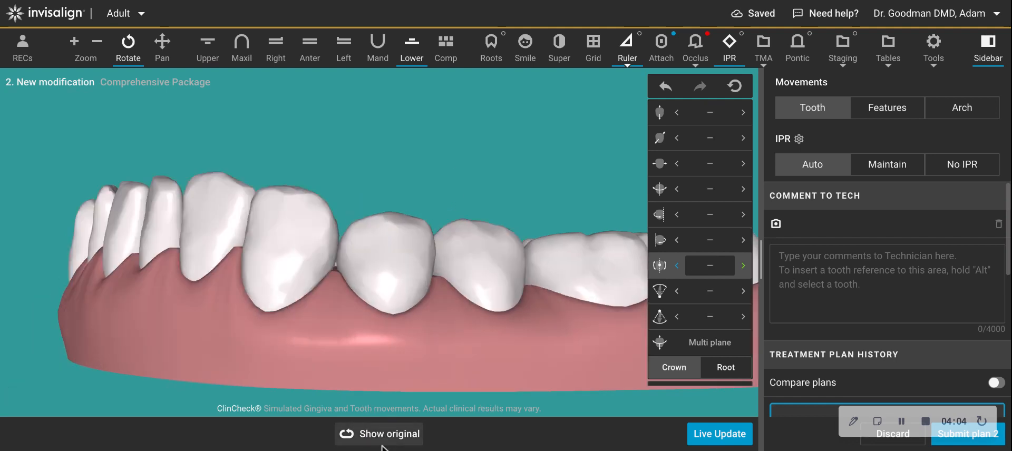
Add spacing between lower teeth 21 and 22 and increase it to 0.7.
click(319, 402)
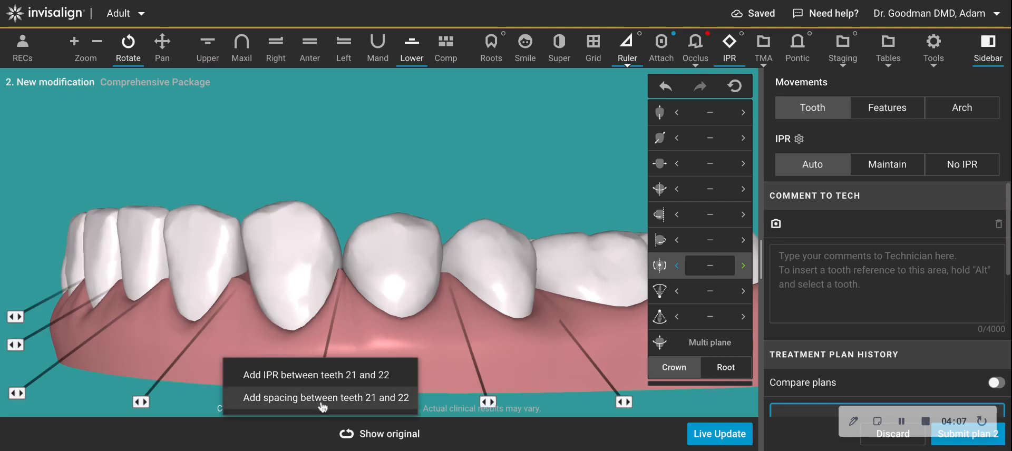
click(334, 397)
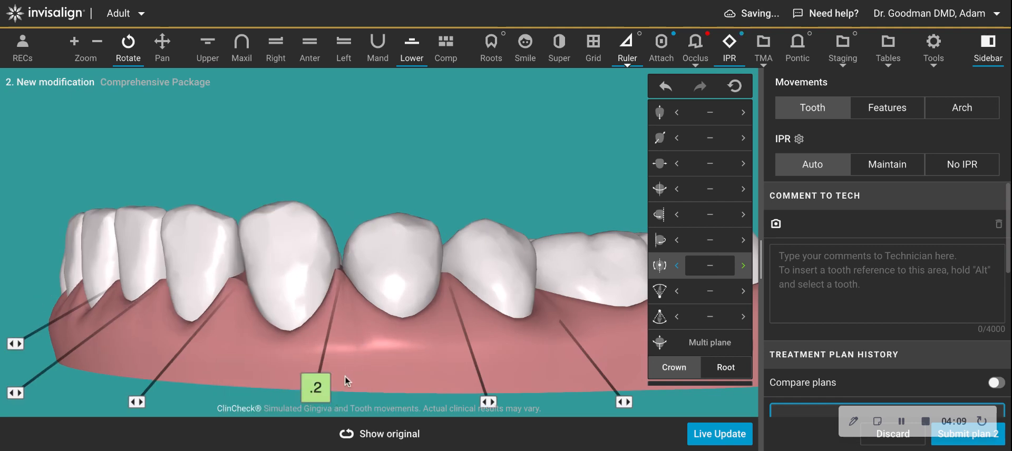
scroll(393, 336, down, 3)
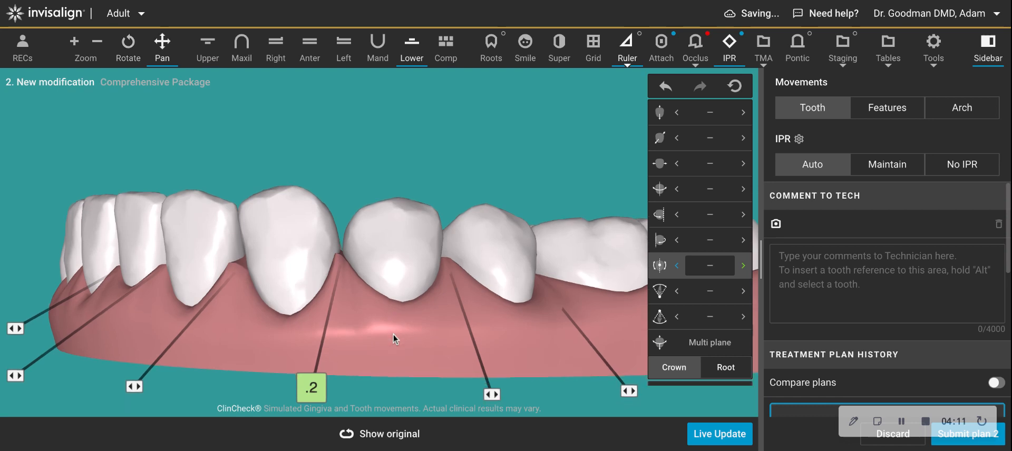
click(309, 317)
click(347, 316)
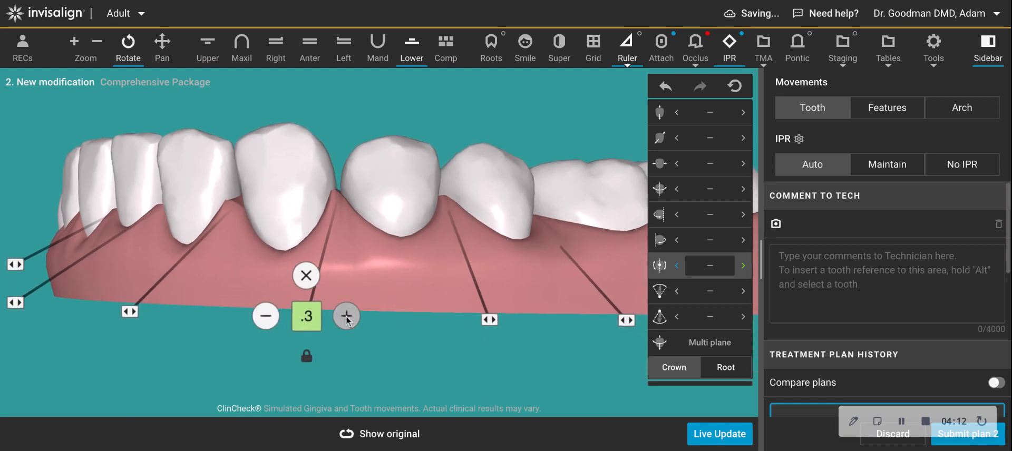
click(385, 439)
mouse_move(306, 317)
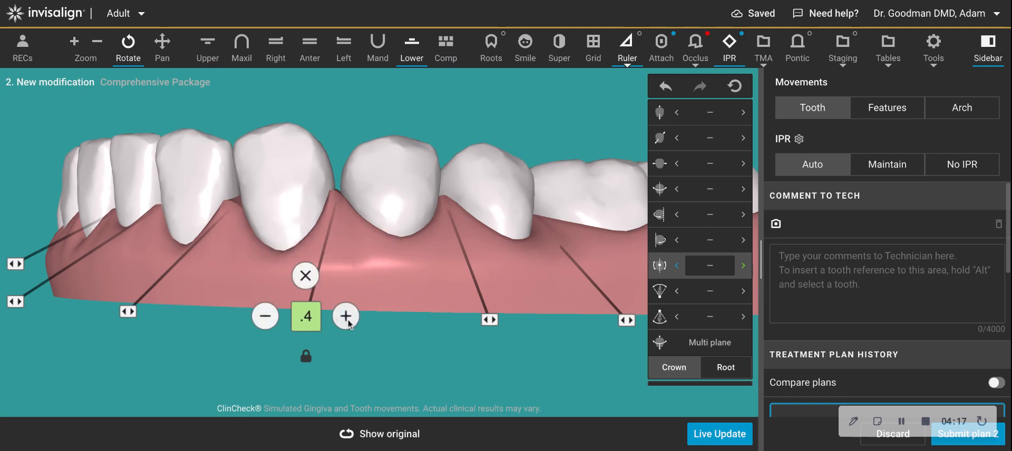
click(345, 316)
click(346, 316)
click(345, 316)
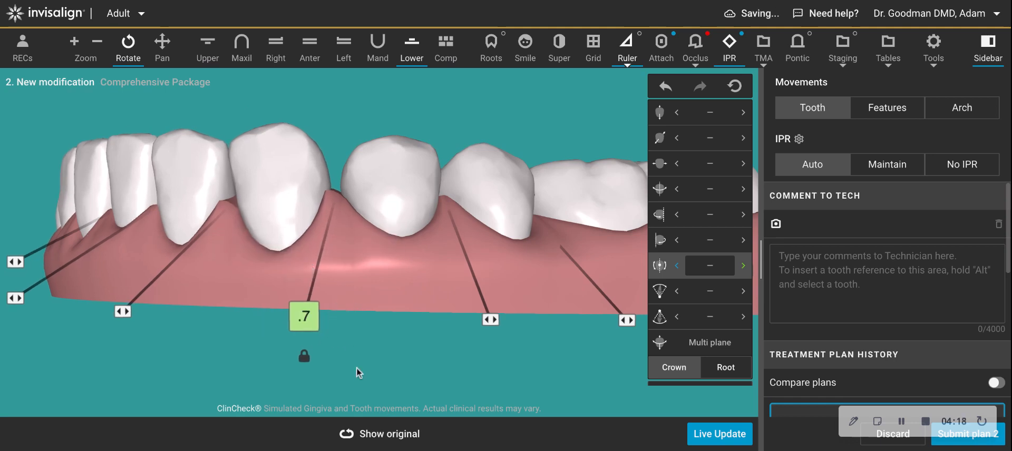
Compare against the original and raise the spacing between teeth 21 and 22 to 0.8.
click(369, 429)
click(371, 425)
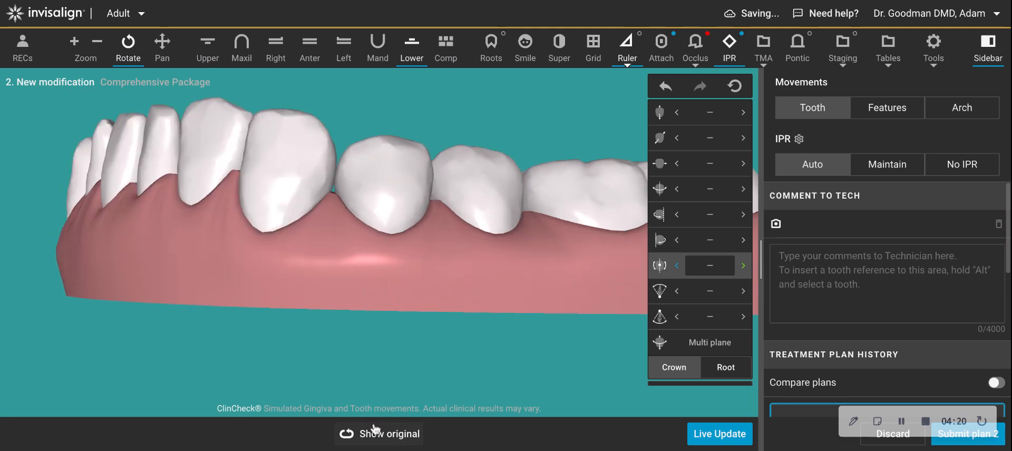
click(375, 425)
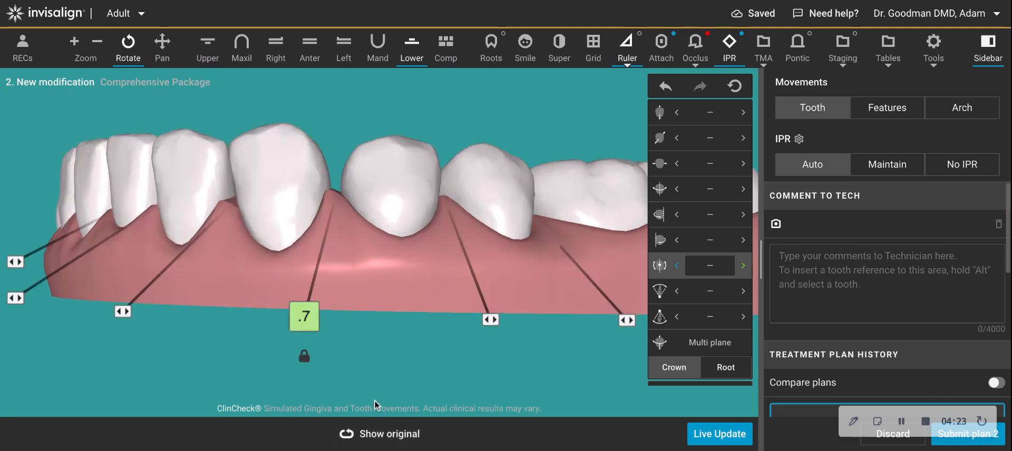
click(340, 317)
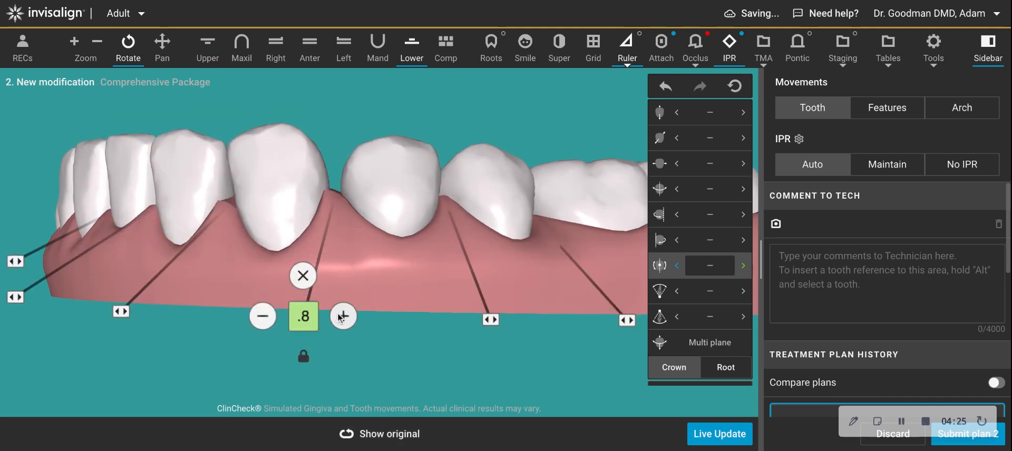
click(385, 435)
click(392, 440)
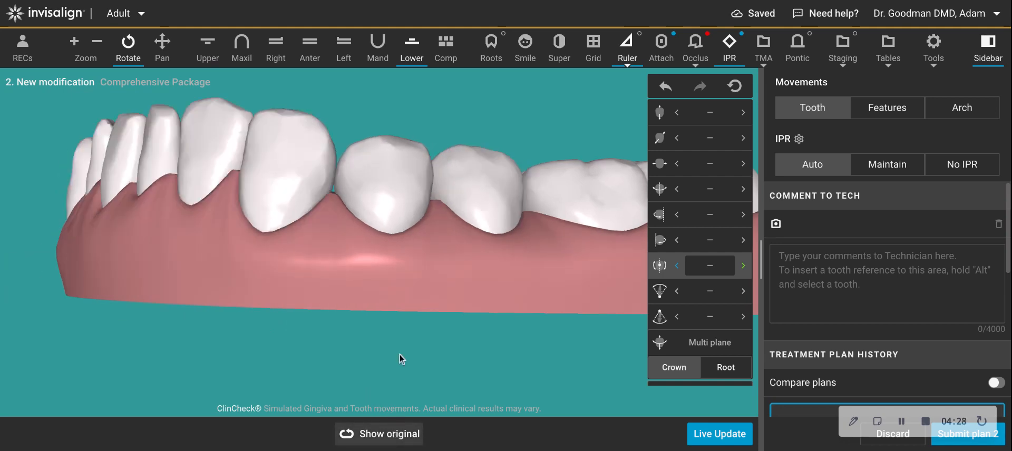
Add spacing between lower teeth 27 and 28 and increase its amount.
drag(308, 182, 428, 188)
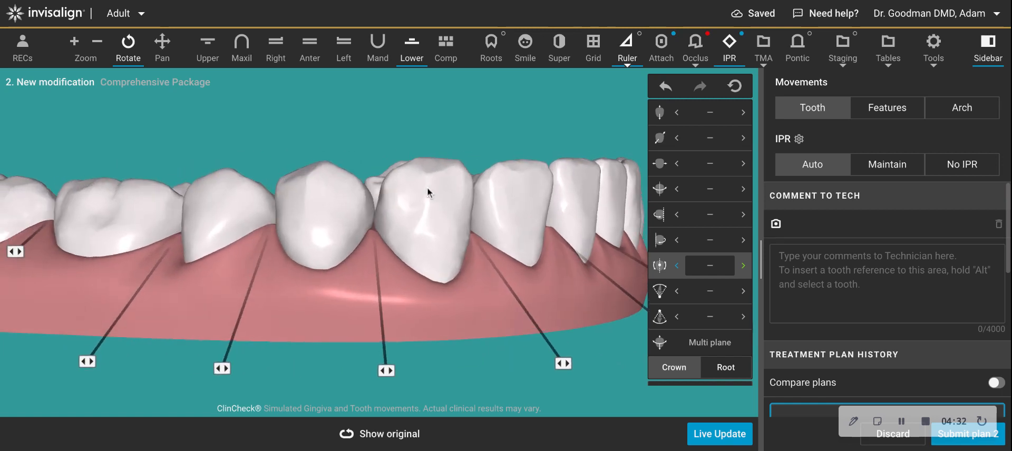
click(377, 435)
drag(466, 312, 414, 327)
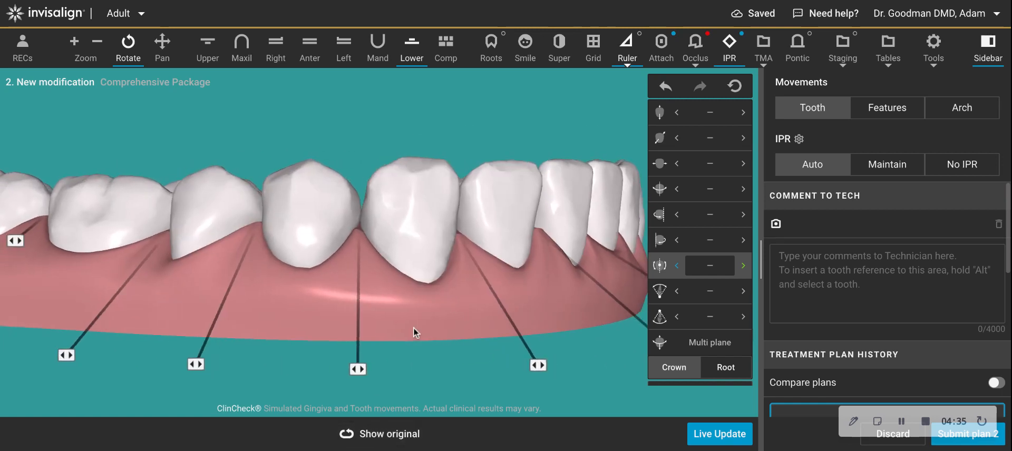
click(358, 369)
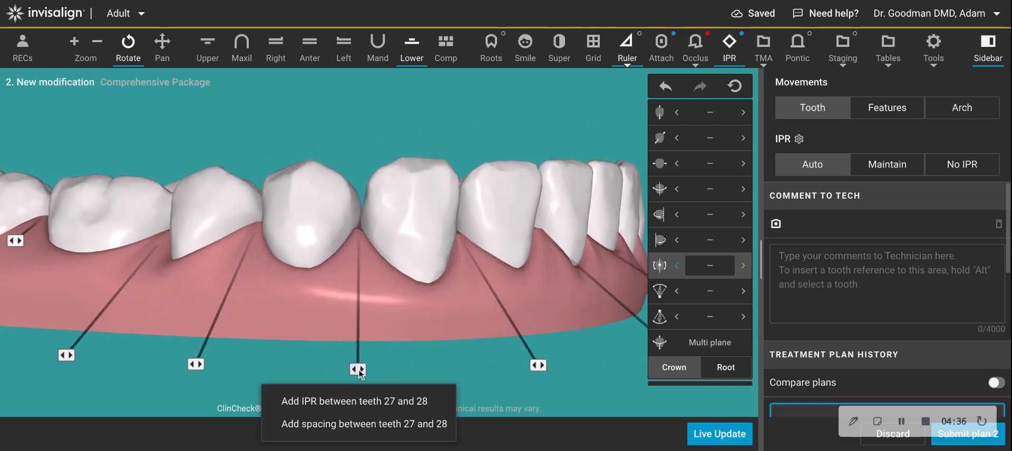
click(363, 425)
mouse_move(359, 369)
click(400, 369)
click(399, 369)
click(400, 369)
click(399, 369)
click(401, 369)
click(401, 369)
Compare the front view of the lower incisors with the original positions.
drag(606, 245, 573, 259)
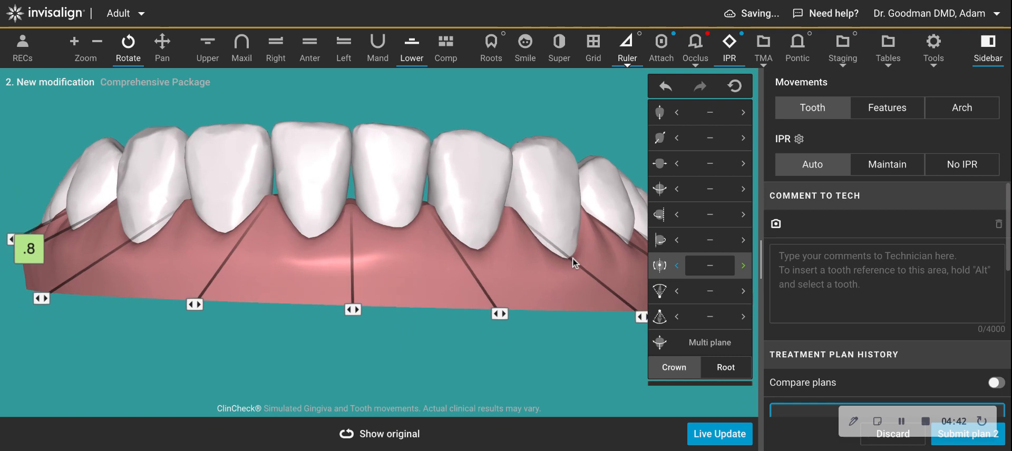
drag(276, 256, 350, 397)
click(354, 435)
click(354, 435)
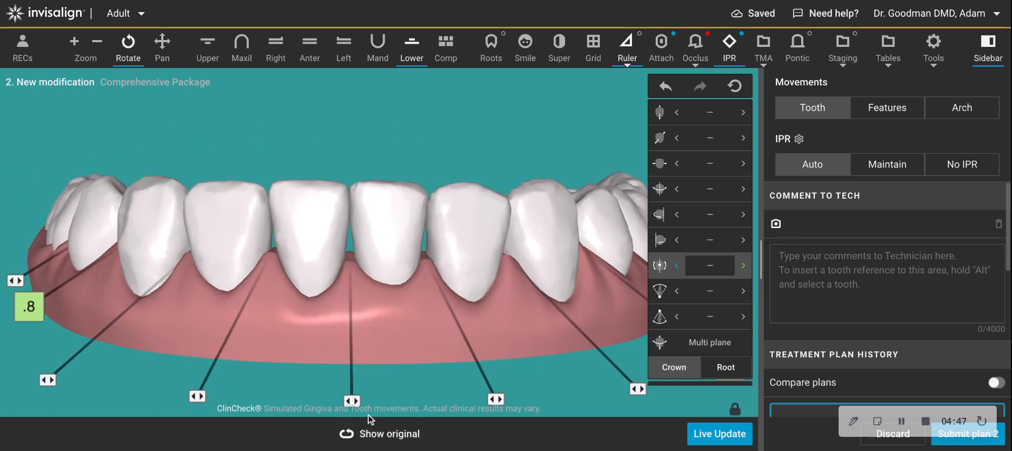
Using the intrusion/extrusion movement, reduce a lower central incisor's intrusion to 1.0 mm.
click(660, 112)
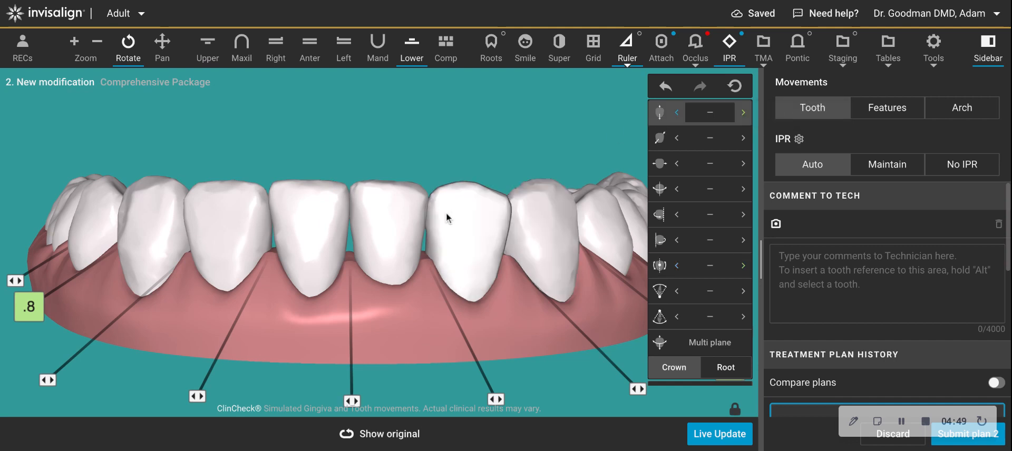
click(454, 228)
click(469, 239)
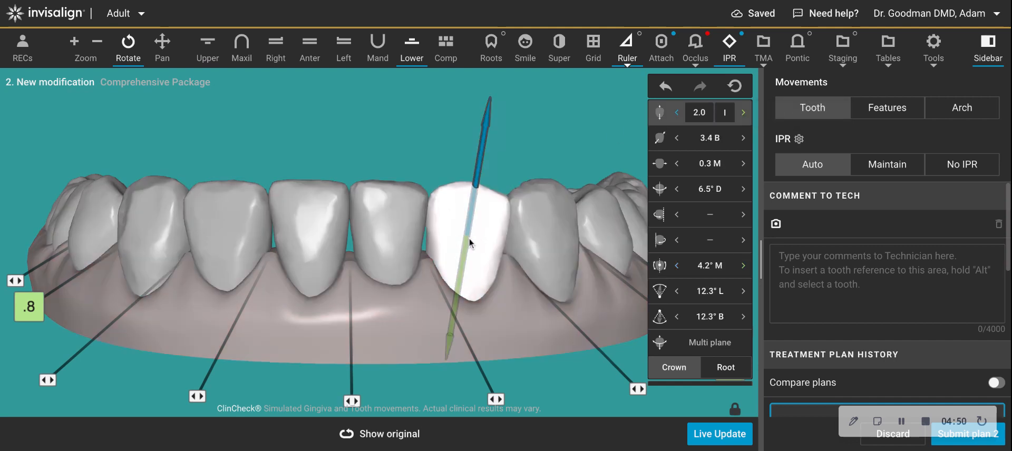
click(469, 238)
click(469, 239)
click(390, 236)
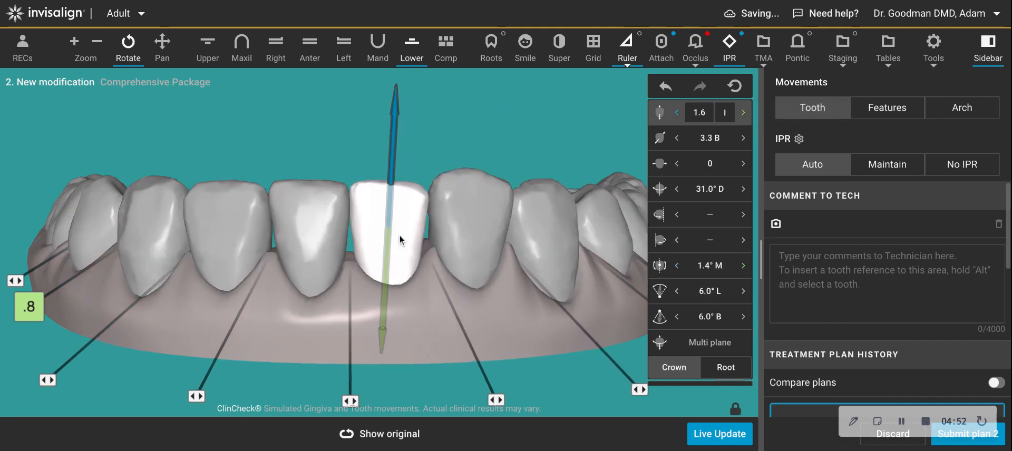
scroll(391, 235, up, 10)
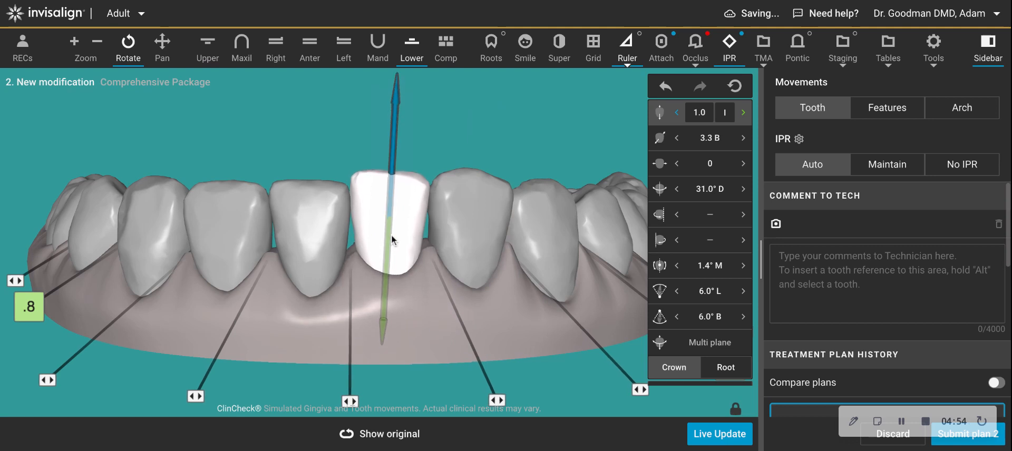
Select the neighbouring lower incisors and reduce the lateral incisor's intrusion to 0.7 mm, comparing with the original.
click(328, 242)
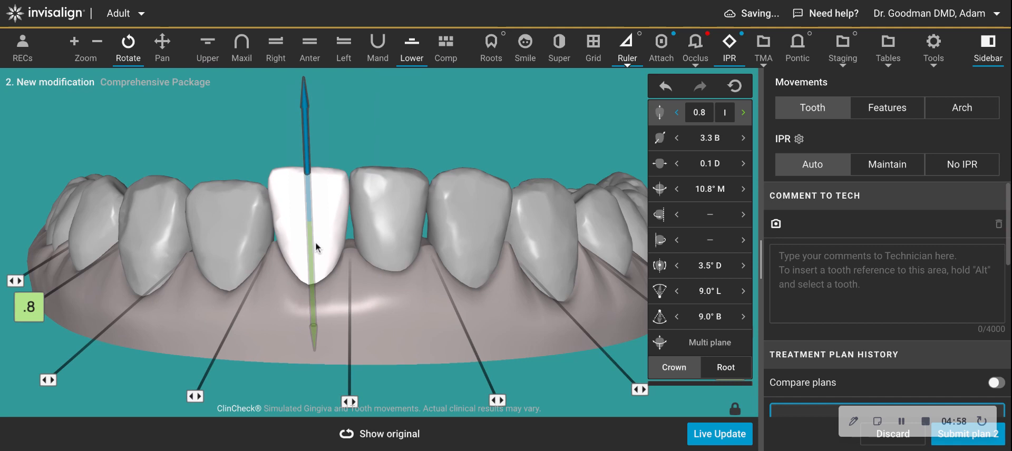
click(249, 241)
scroll(237, 240, up, 8)
scroll(238, 241, up, 1)
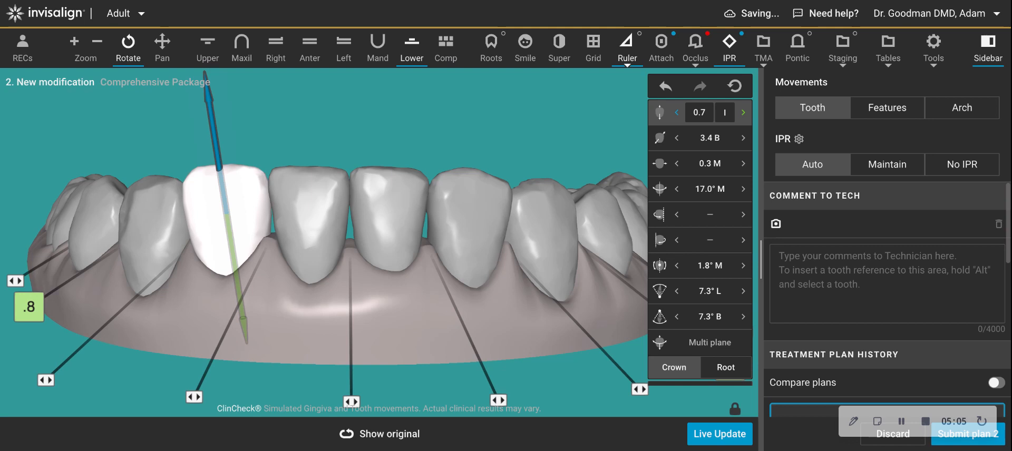
click(369, 434)
Reduce the other lower central incisor's intrusion to 0.1 mm and lessen the adjacent lateral incisor's intrusion.
click(453, 242)
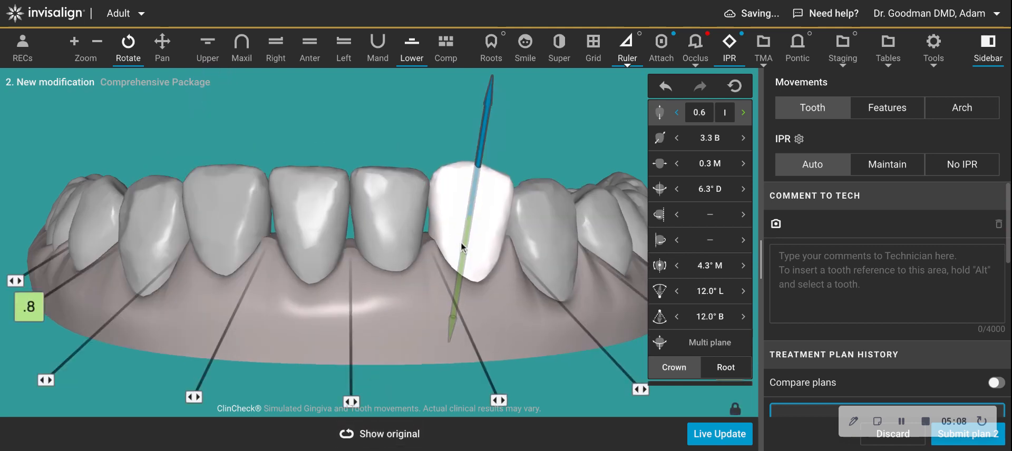
click(402, 227)
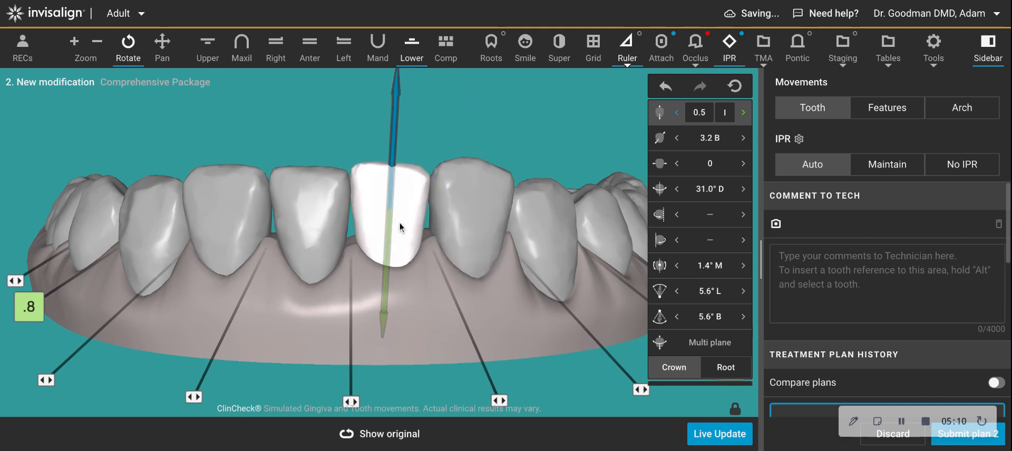
click(315, 234)
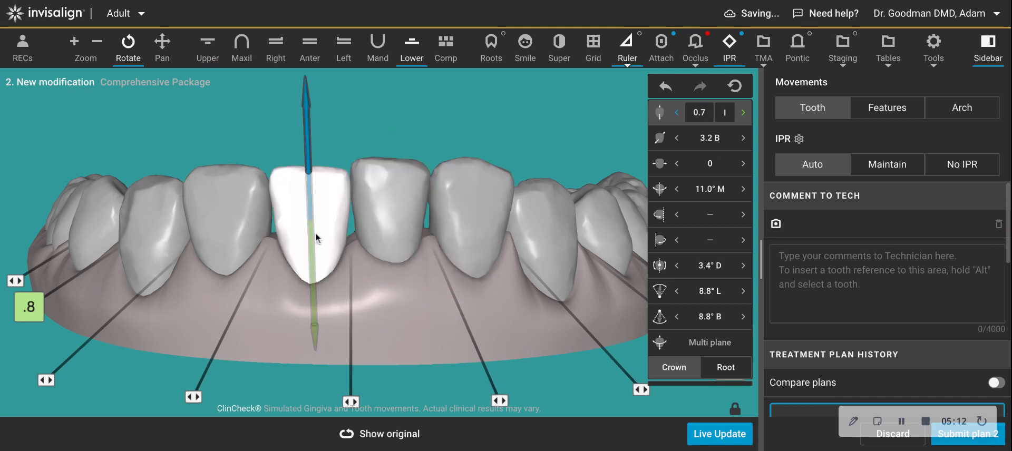
scroll(315, 232, up, 6)
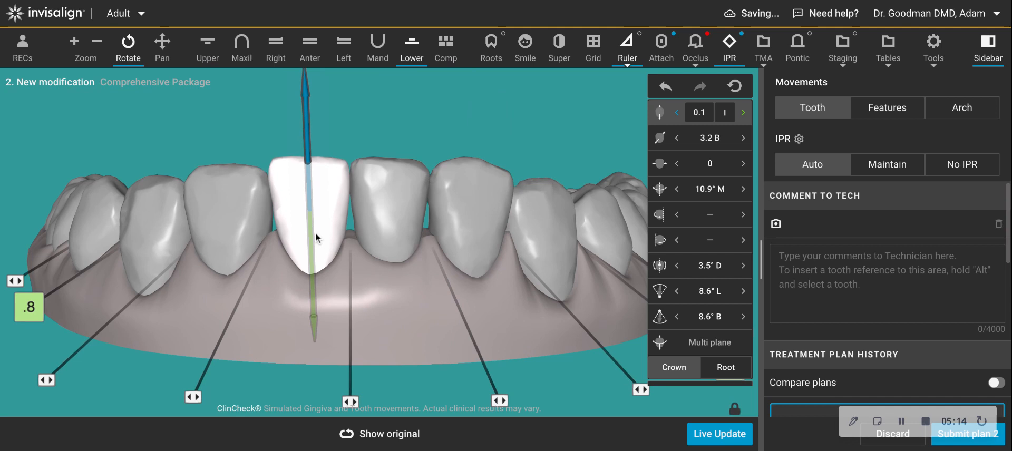
click(244, 233)
scroll(232, 230, up, 2)
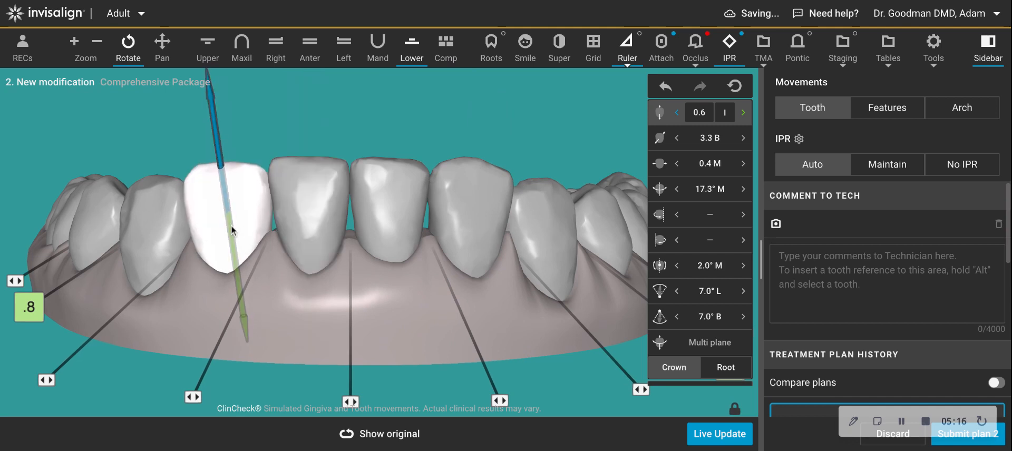
click(358, 331)
click(360, 432)
Set the lower canine's vertical movement to 0.1 mm extrusion, comparing against the original.
click(172, 266)
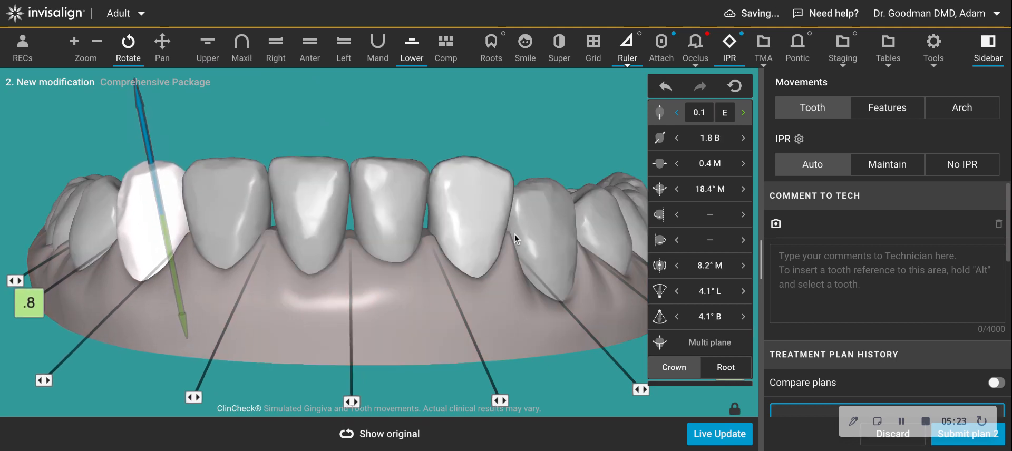
click(552, 243)
scroll(534, 247, up, 8)
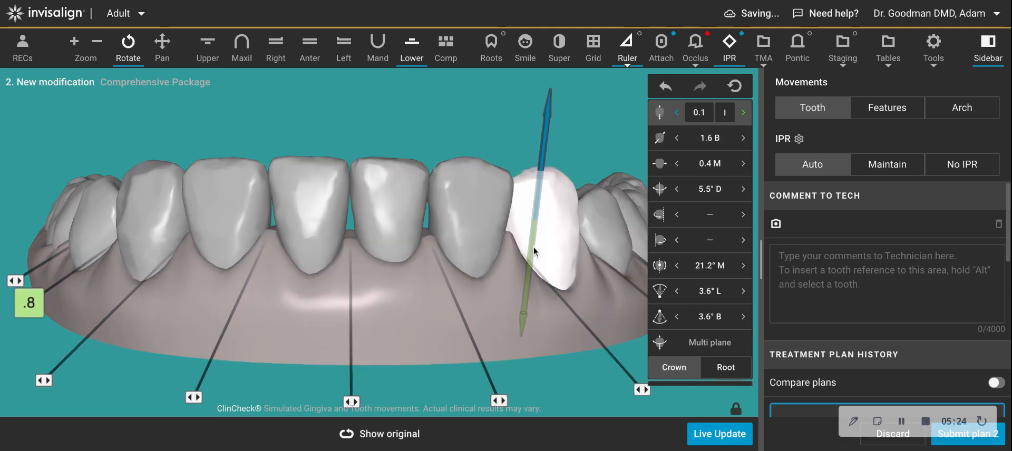
click(377, 434)
click(378, 434)
click(378, 434)
click(378, 434)
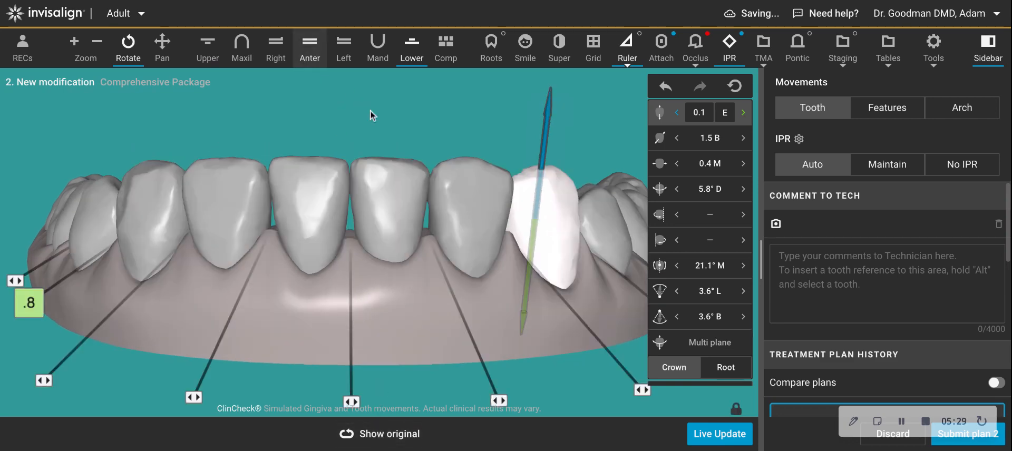
Examine the lower incisors from below in the anterior view, comparing with the original.
click(325, 78)
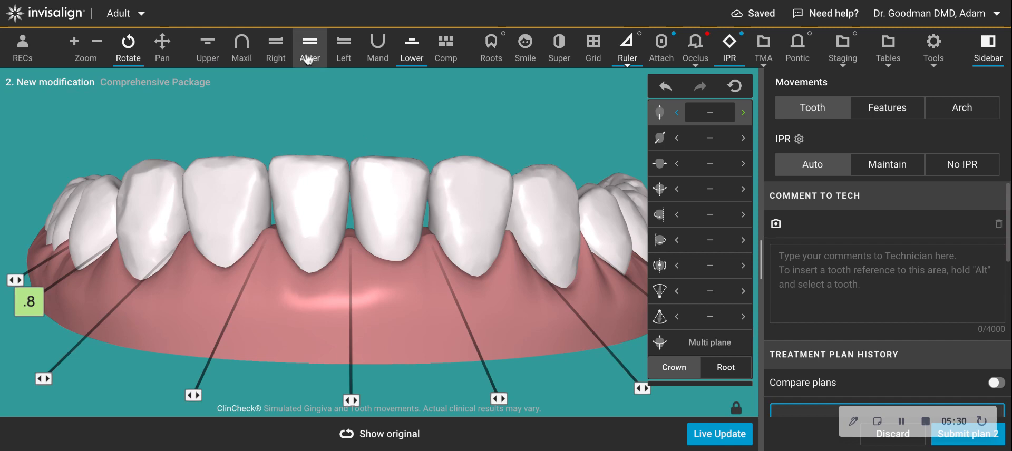
click(309, 47)
right_drag(374, 182, 394, 262)
mouse_move(384, 294)
mouse_down()
mouse_move(381, 261)
mouse_move(371, 359)
mouse_move(373, 294)
mouse_up()
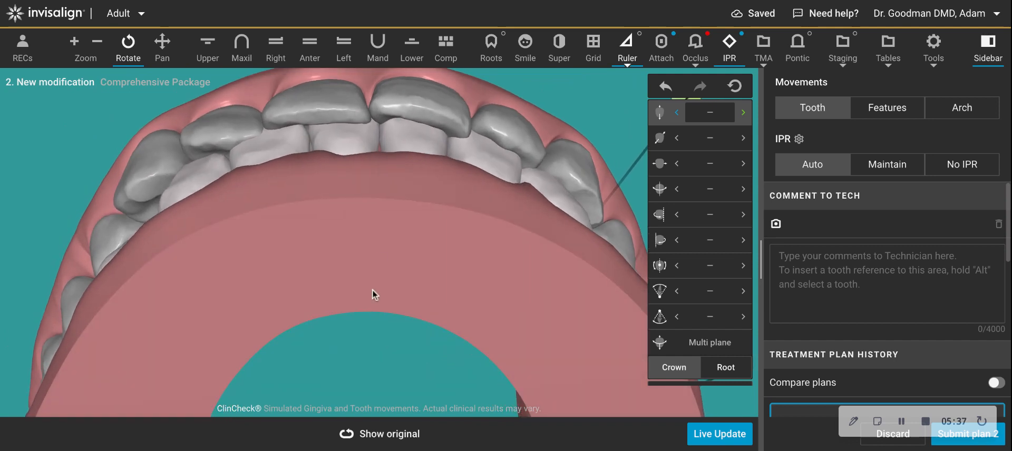
click(367, 438)
click(383, 430)
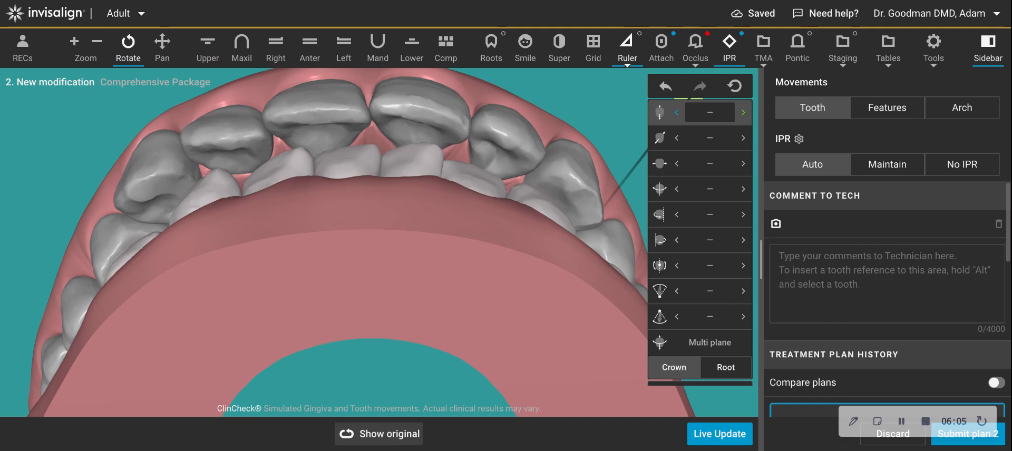
click(379, 434)
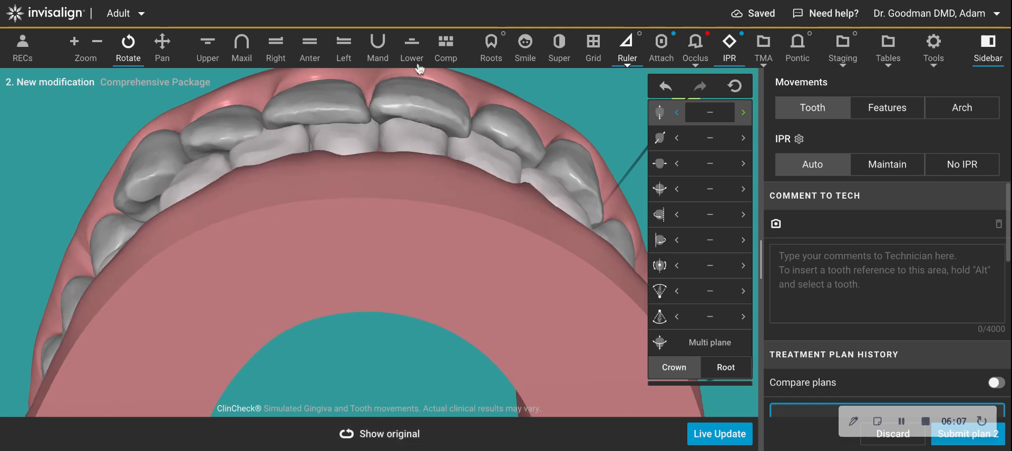
Show only the lower arch and examine its anterior teeth from the side, comparing with the original.
click(411, 50)
right_drag(378, 334, 365, 224)
drag(364, 224, 376, 314)
right_drag(376, 314, 361, 251)
mouse_move(360, 251)
mouse_down()
mouse_move(364, 280)
mouse_move(377, 249)
mouse_up()
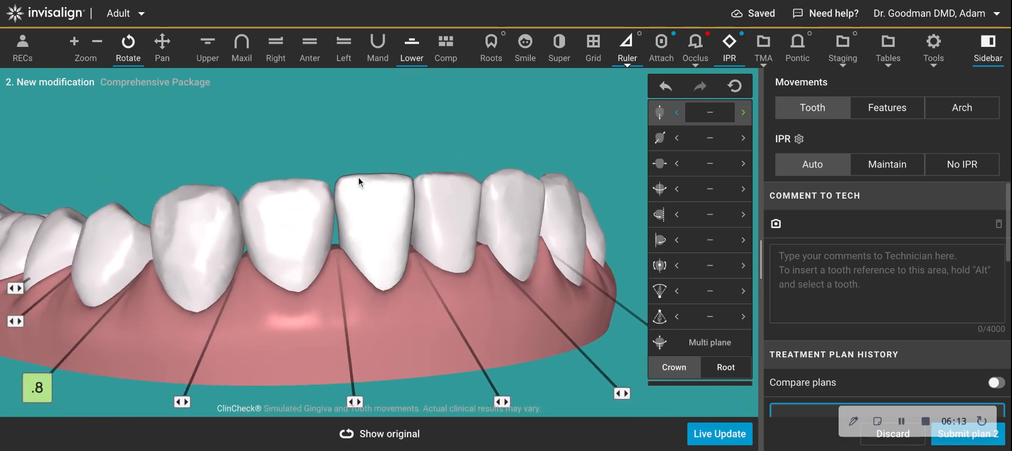
drag(358, 177, 396, 251)
click(375, 439)
click(372, 442)
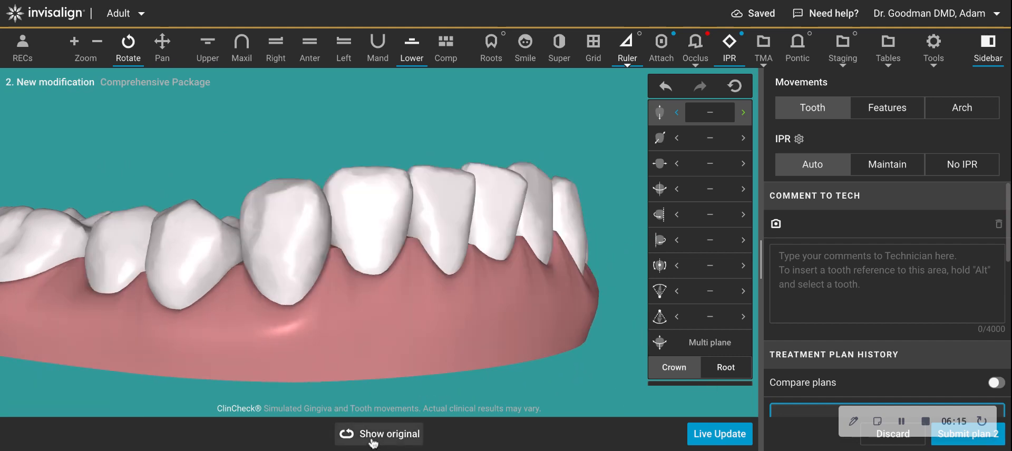
drag(460, 353, 416, 350)
right_drag(416, 350, 428, 307)
drag(428, 307, 356, 348)
Examine both arches from the right side and from below.
click(123, 330)
click(90, 335)
drag(495, 239, 380, 257)
click(479, 388)
click(445, 397)
click(445, 396)
drag(303, 318, 402, 316)
click(276, 46)
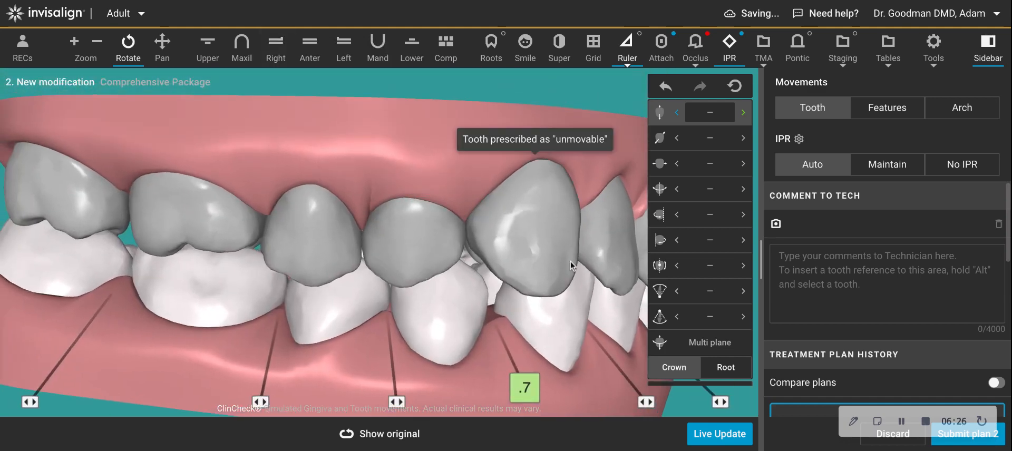
drag(606, 240, 383, 277)
right_drag(383, 277, 379, 340)
drag(371, 339, 370, 211)
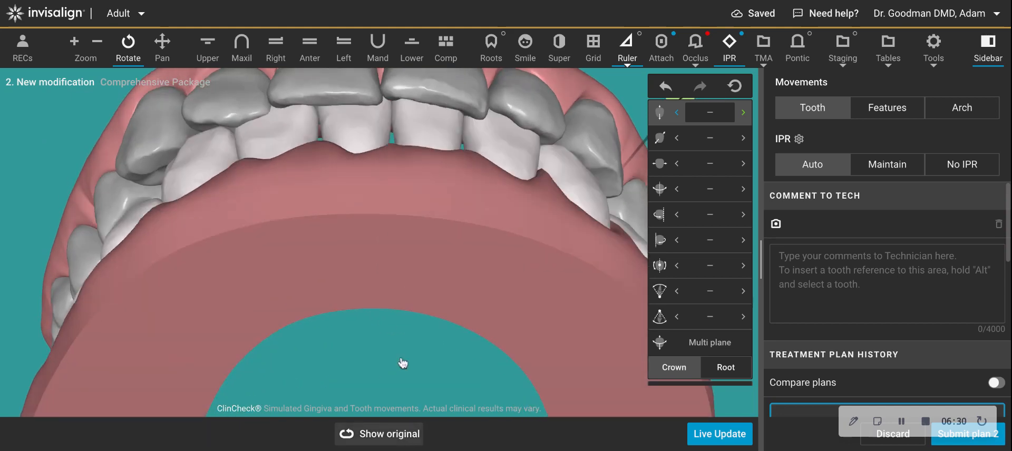
drag(399, 276, 399, 330)
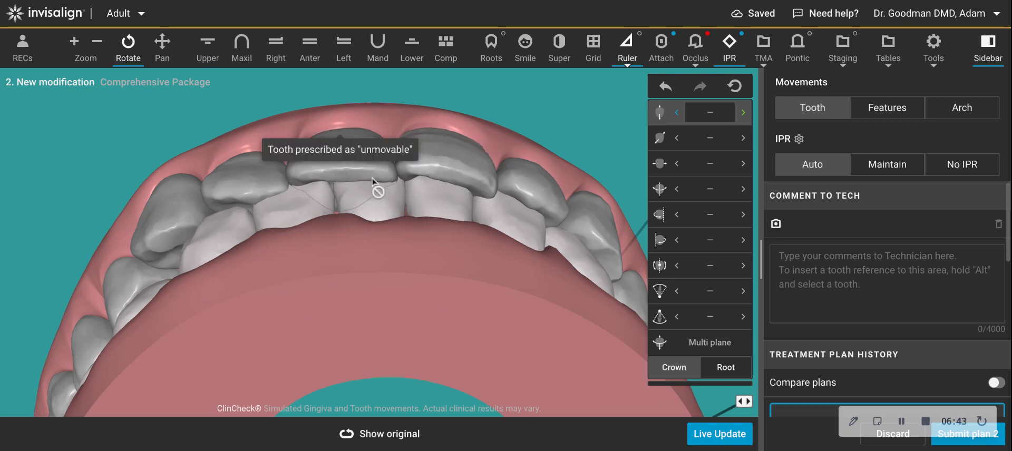
Compare the occlusal view of the incisors against the original positions.
click(393, 434)
click(390, 436)
click(395, 438)
click(394, 428)
click(392, 436)
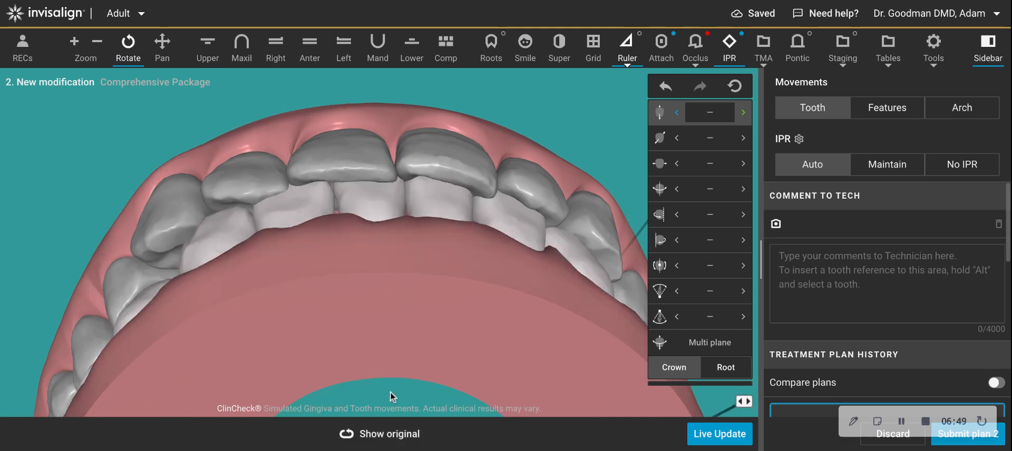
click(396, 434)
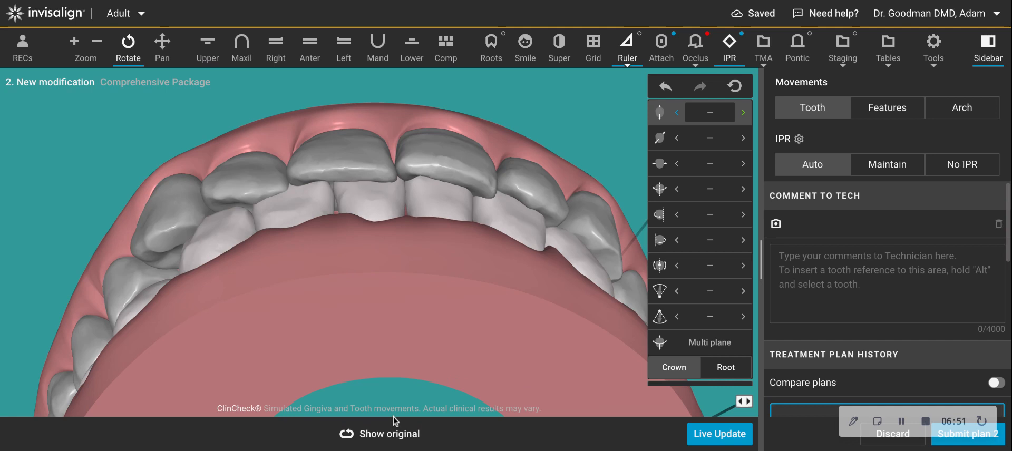